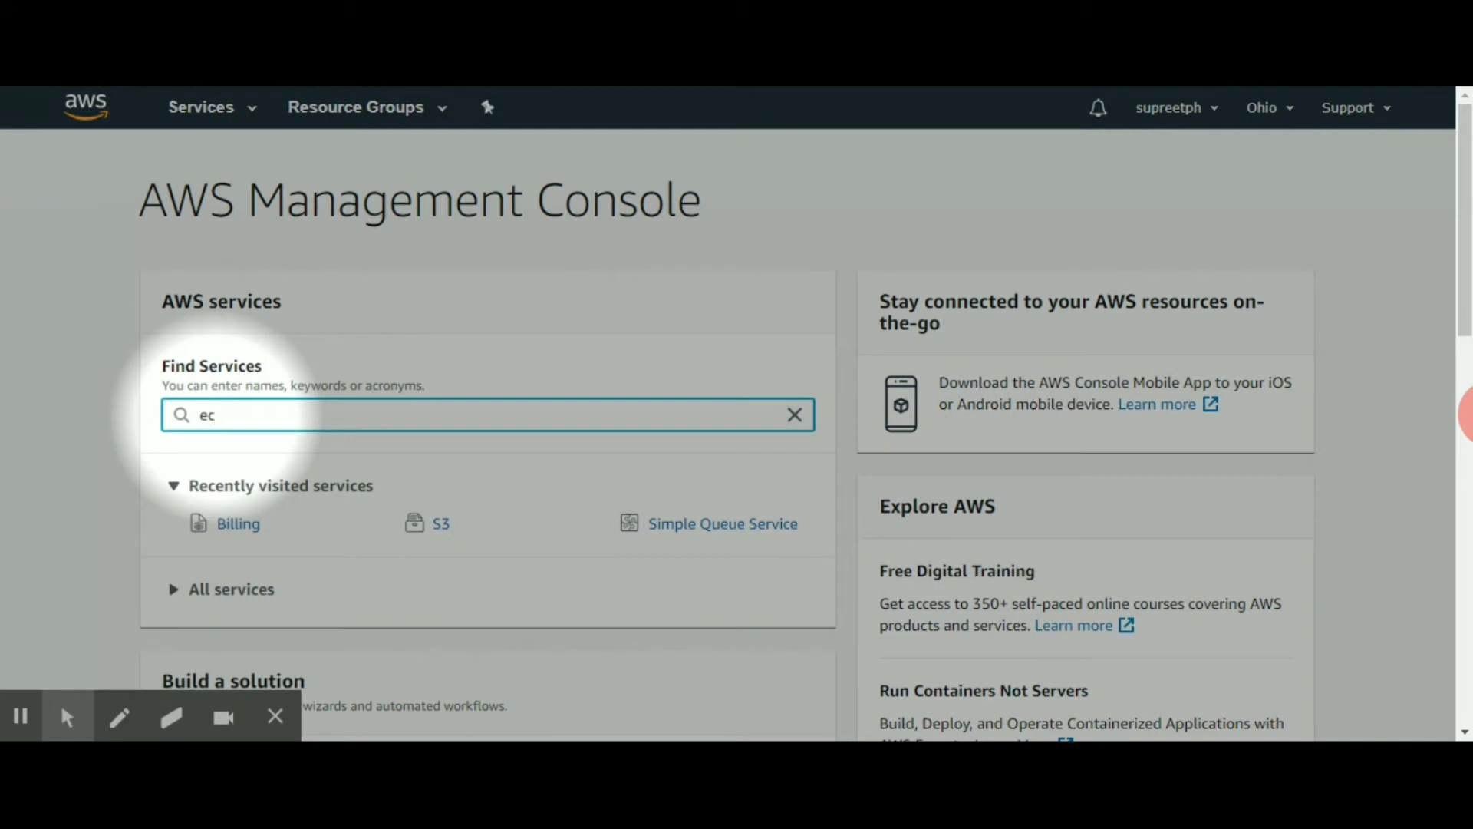
# Find the EC2 service in the console and open its list of instances.
pyautogui.write('2')
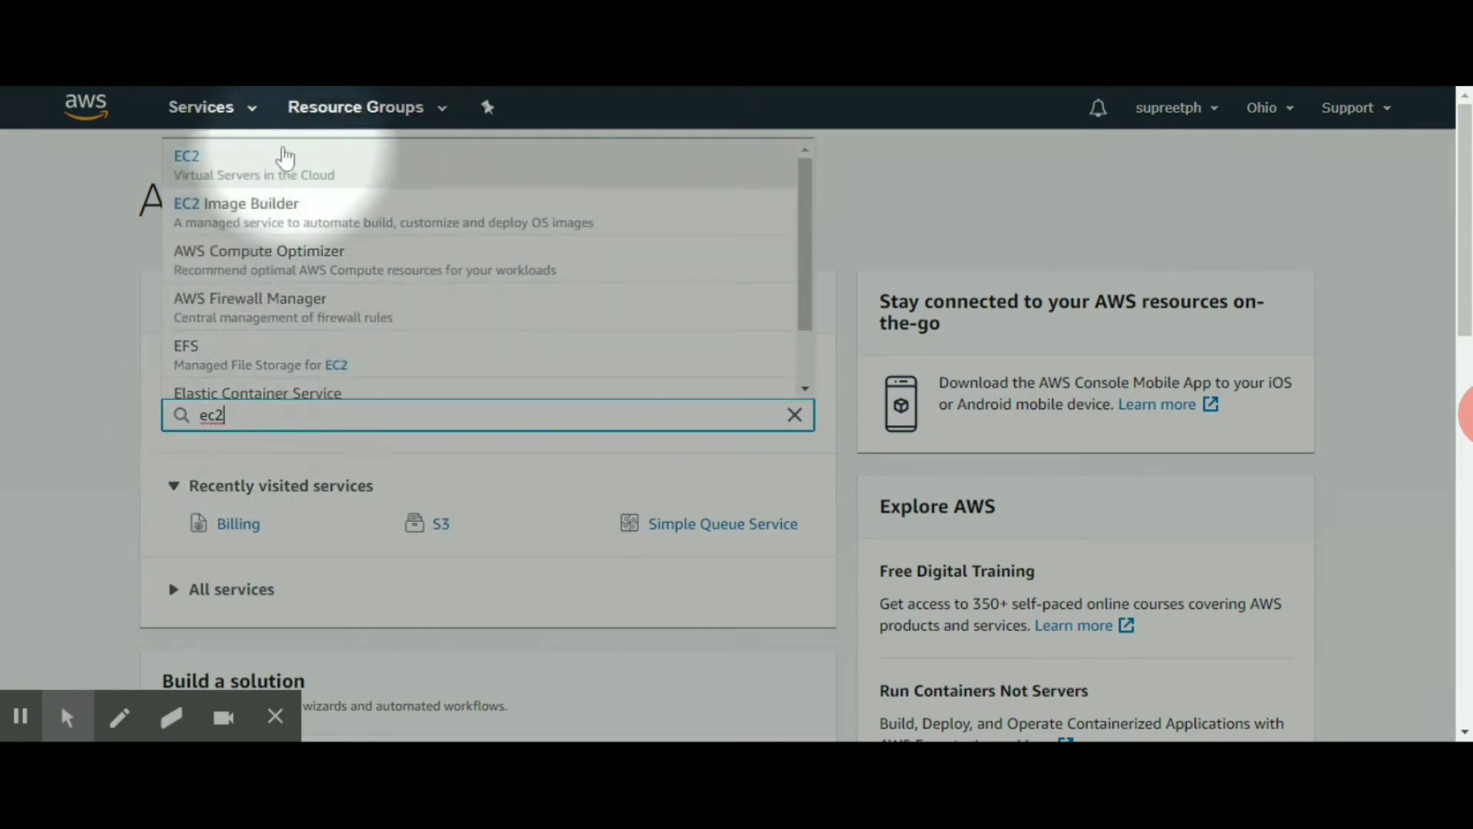
pyautogui.click(237, 173)
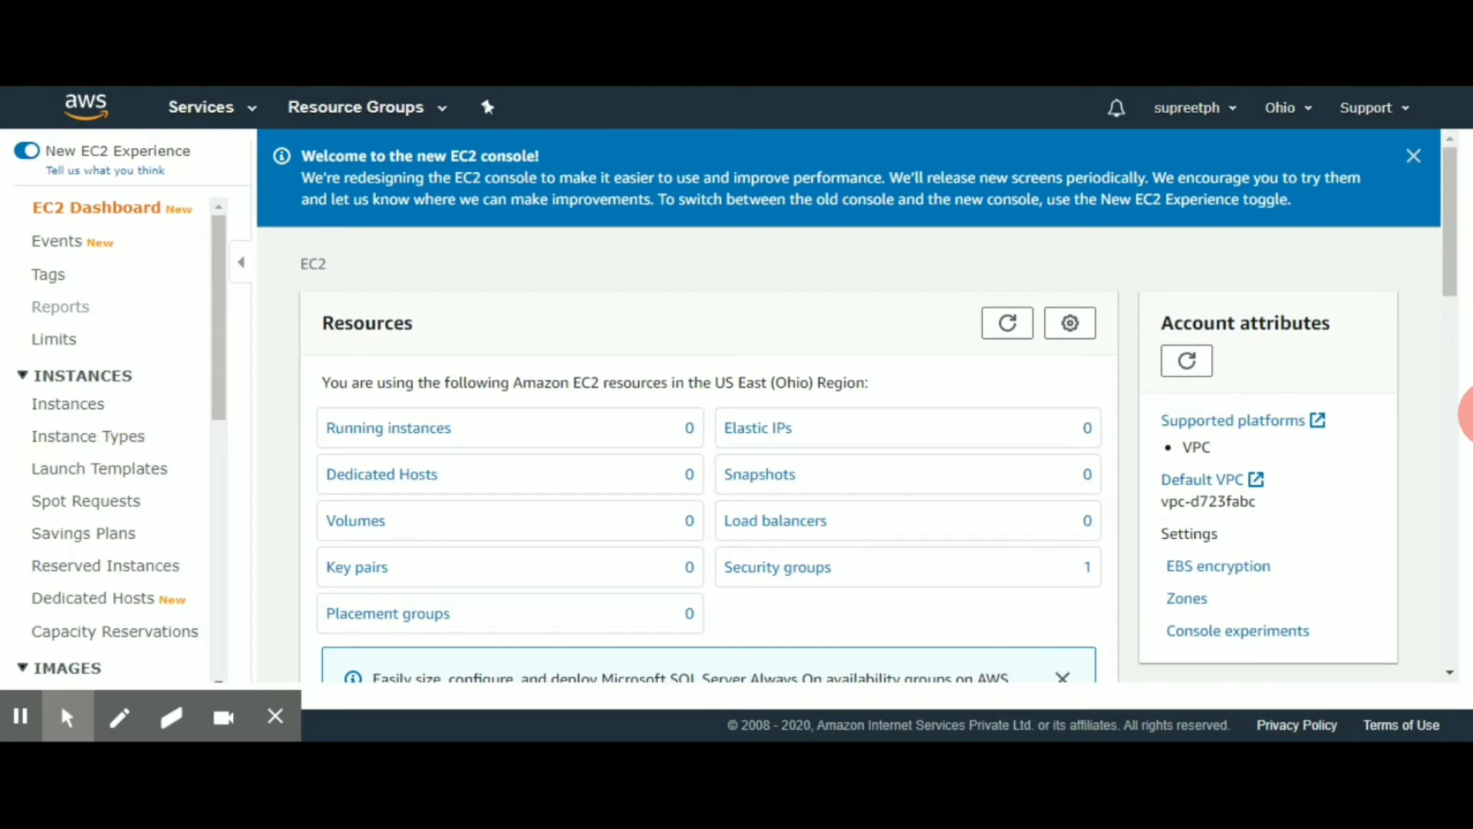
pyautogui.click(86, 403)
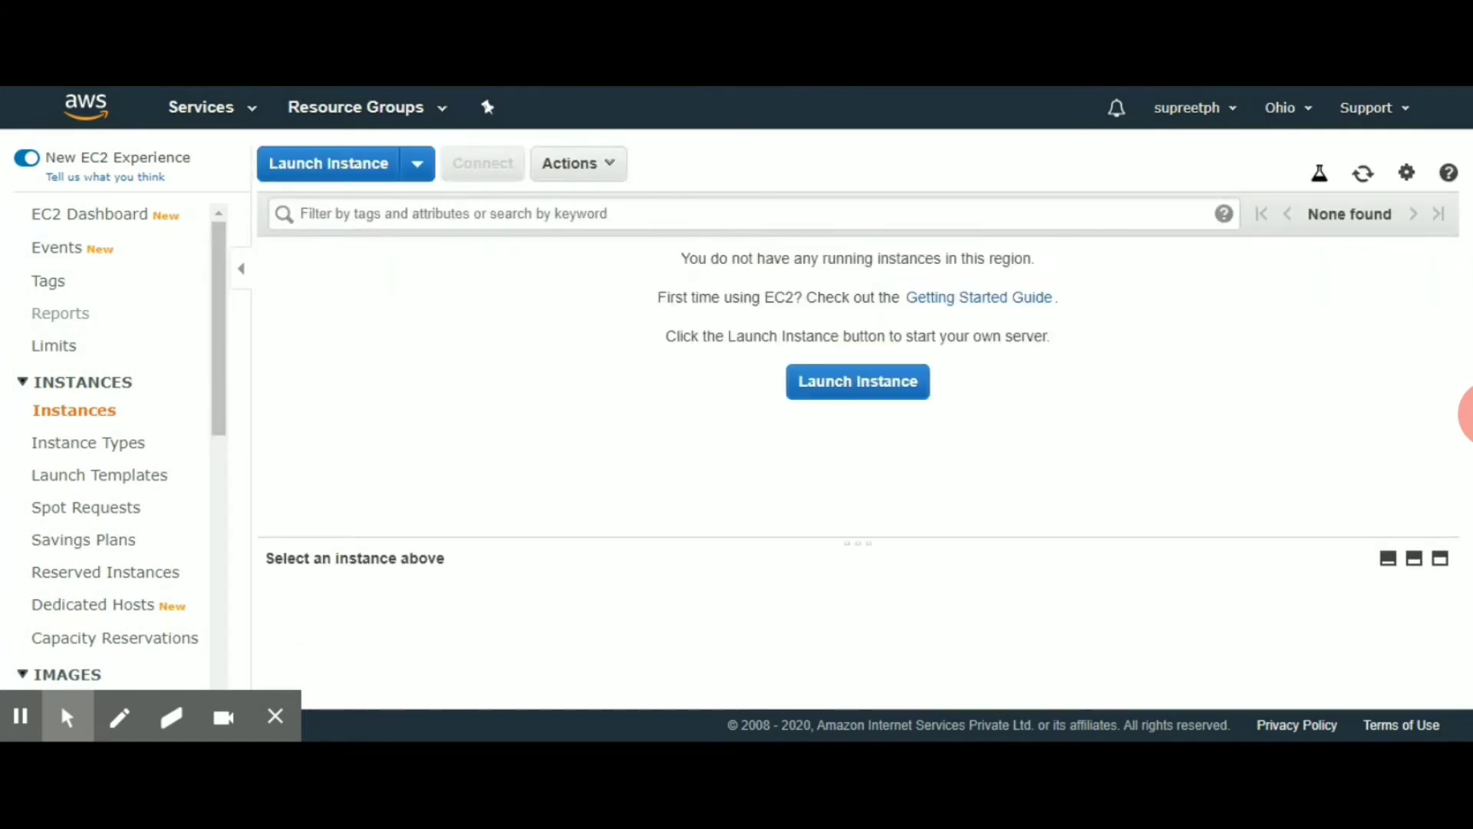
pyautogui.moveTo(67, 718)
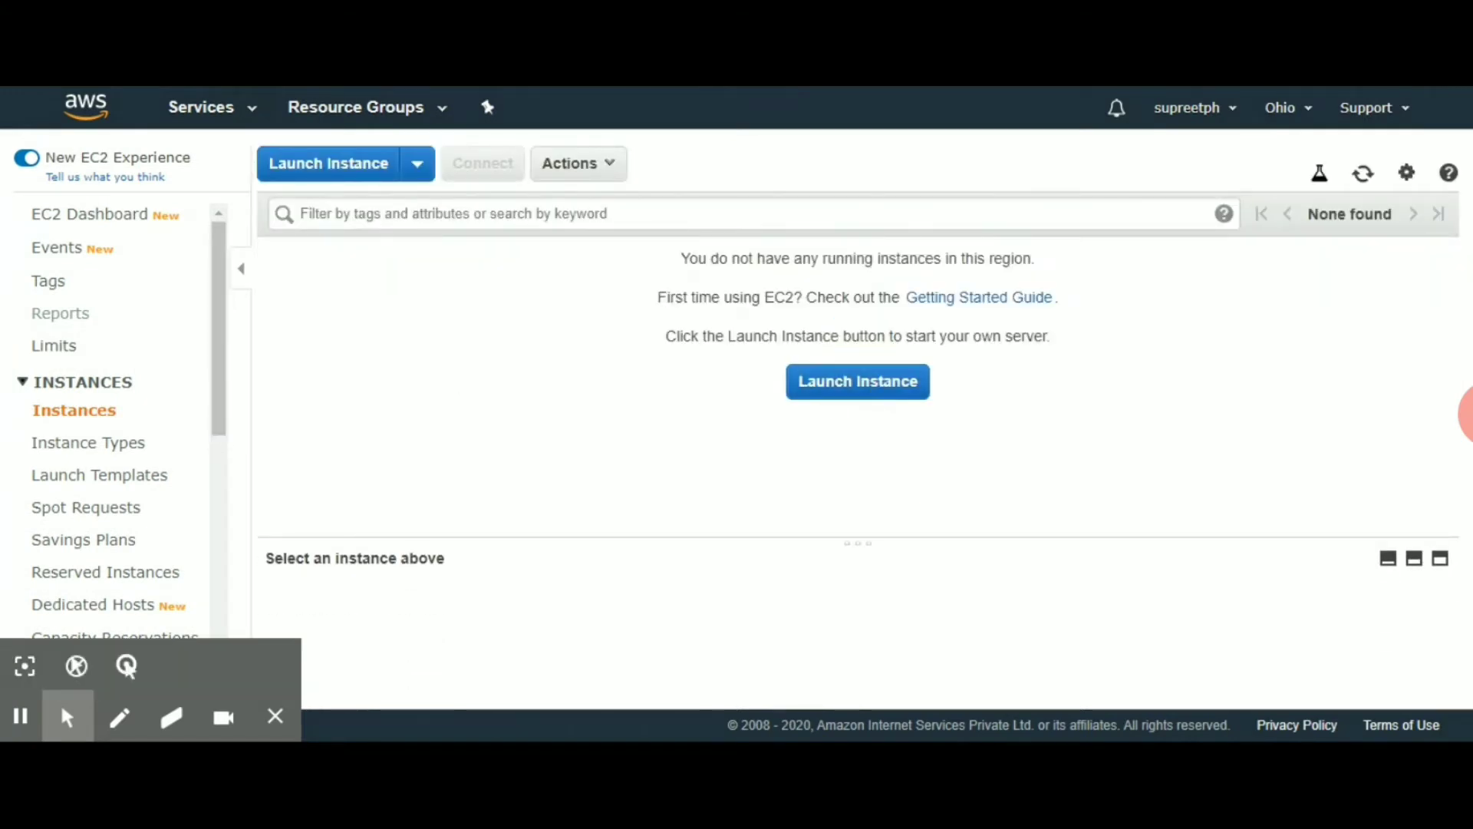
pyautogui.click(26, 669)
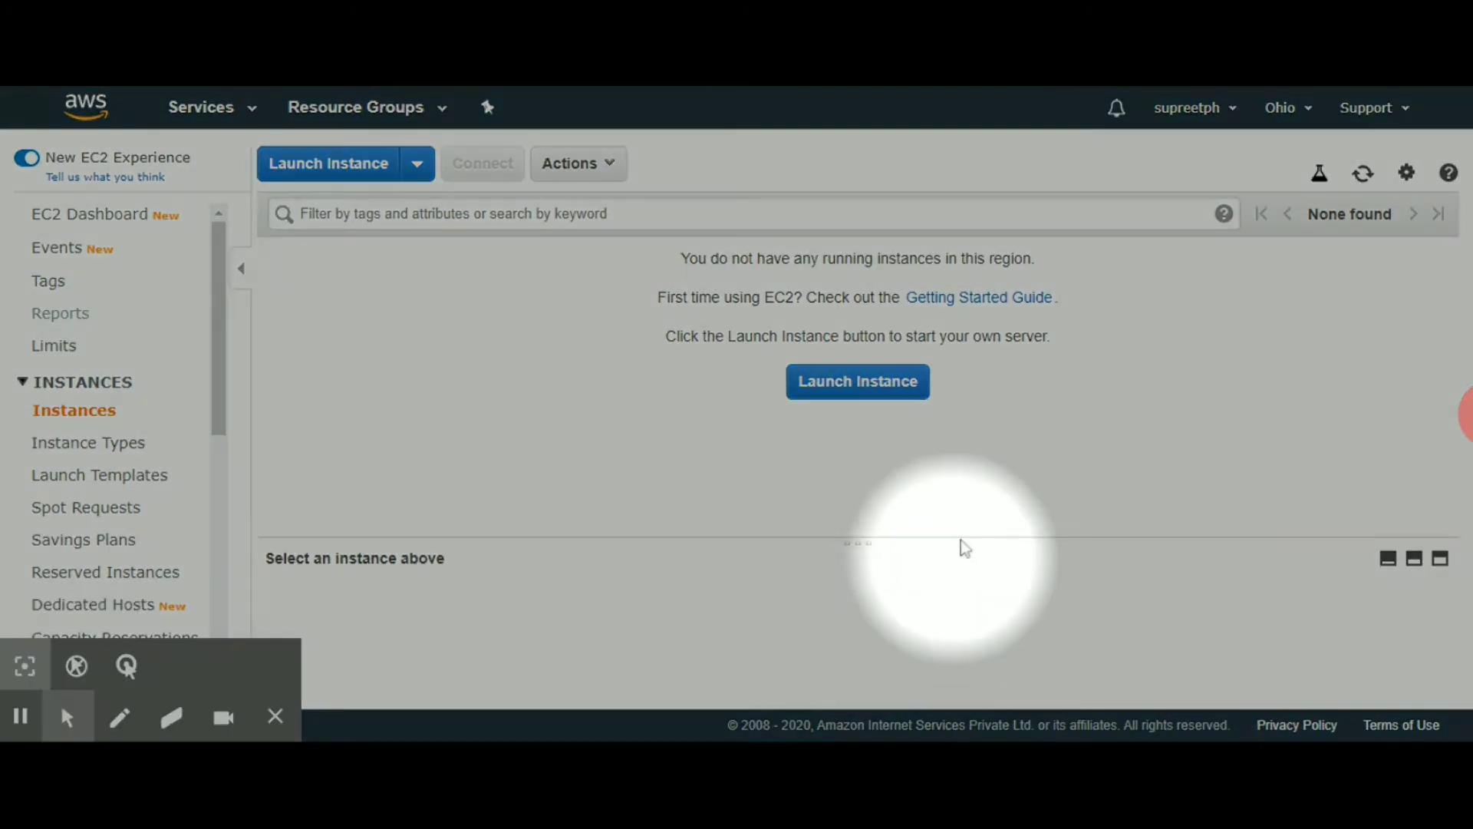
# Set up a new instance from the 64-bit (x86) Amazon Linux 2 AMI (HVM) with type t2.micro and proceed to the launch review.
pyautogui.click(862, 393)
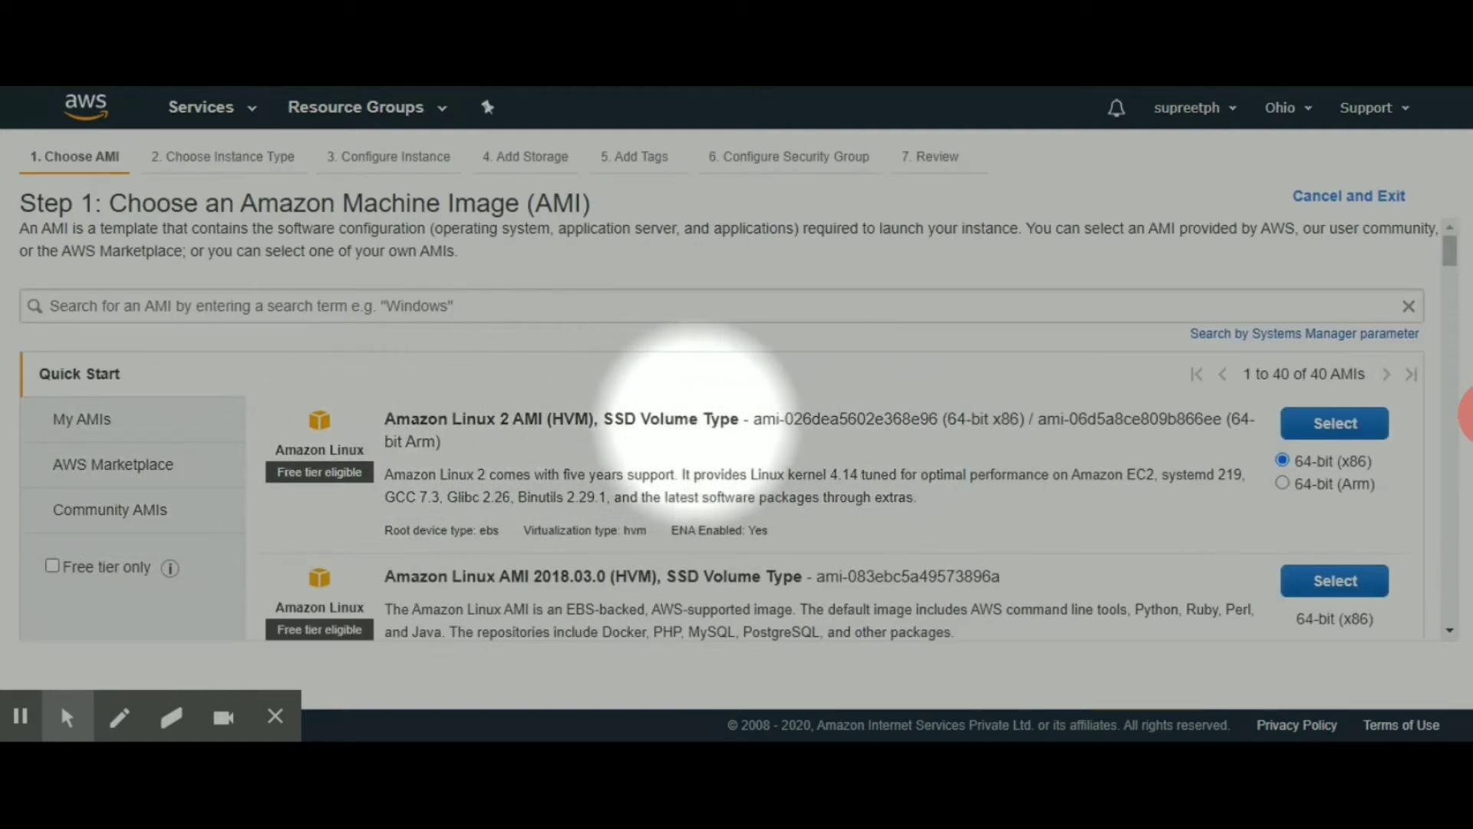
pyautogui.click(1354, 432)
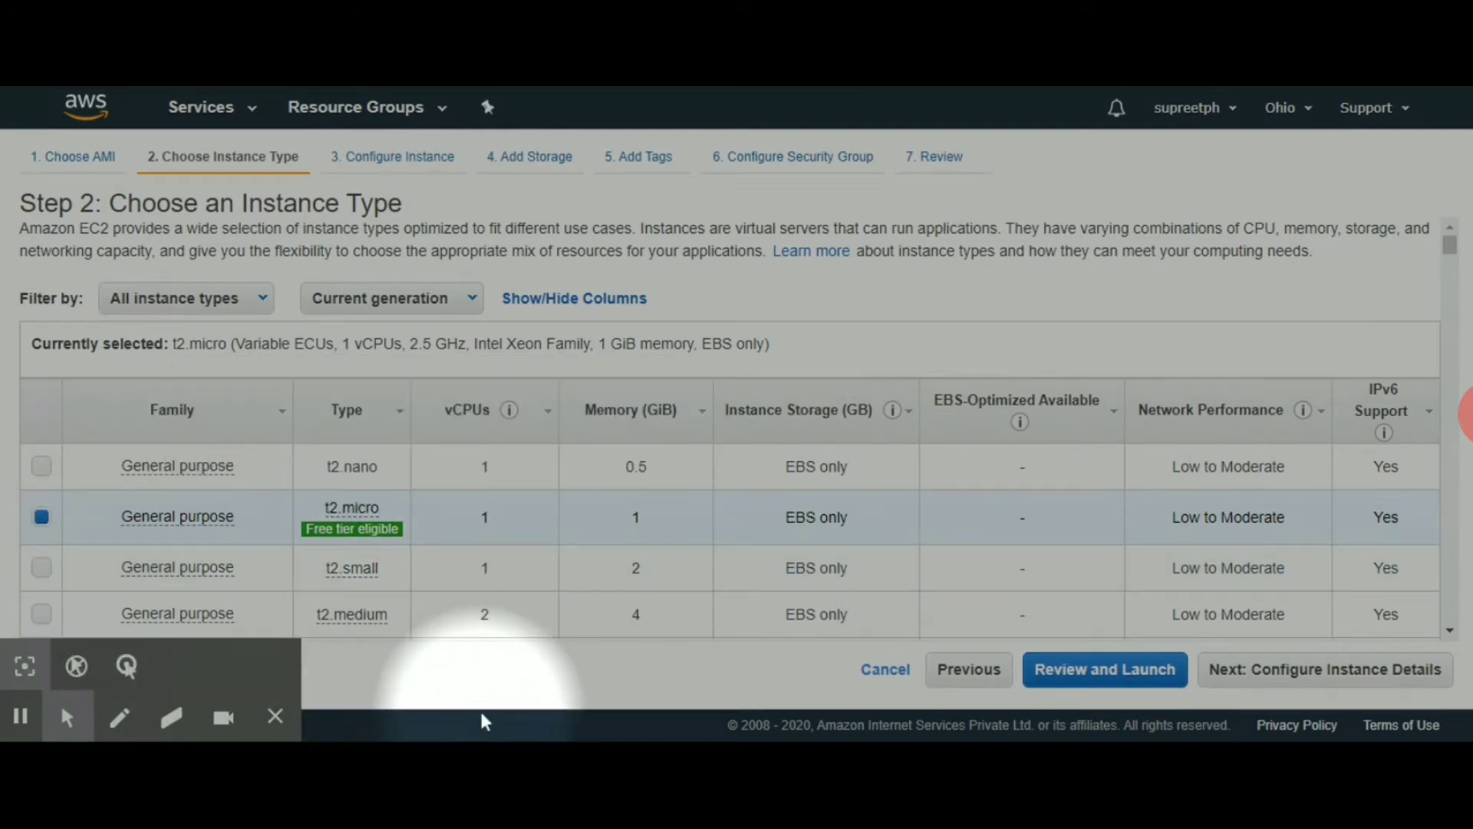
pyautogui.moveTo(341, 514)
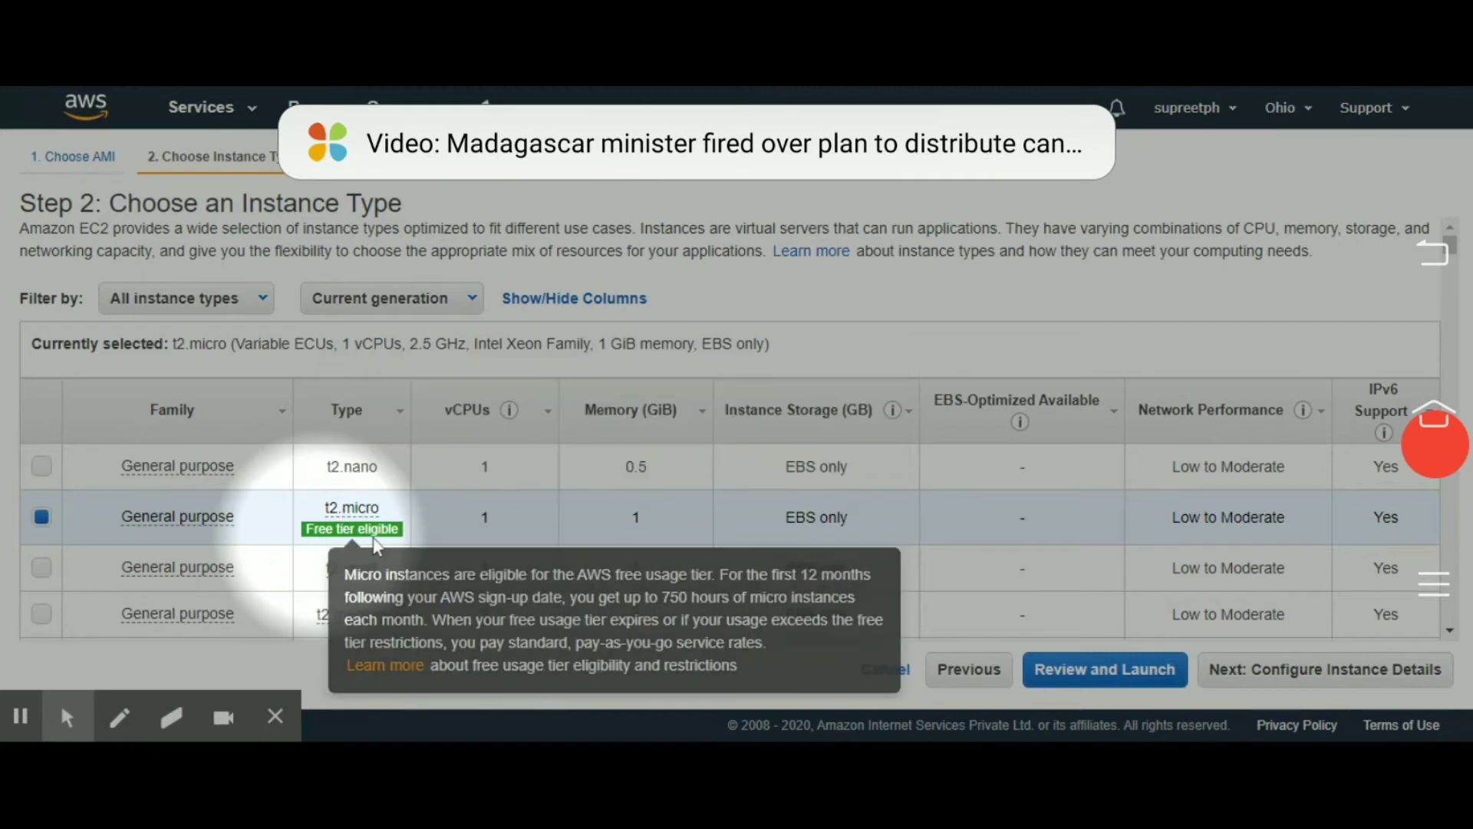
pyautogui.click(1110, 670)
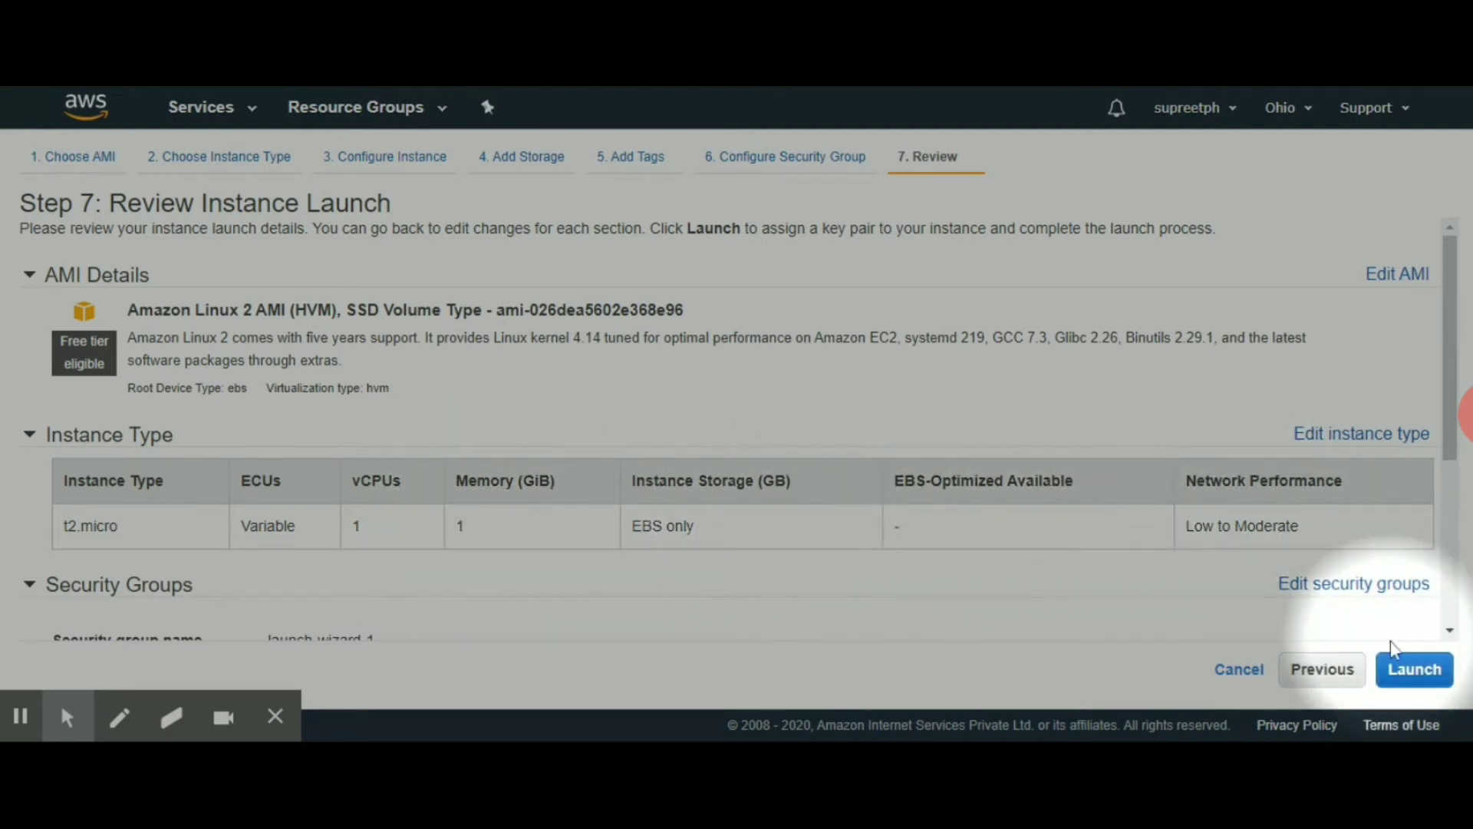
# Create a new key pair named with the account owner's first name plus "key", download it, and launch the instance with it.
pyautogui.click(1398, 660)
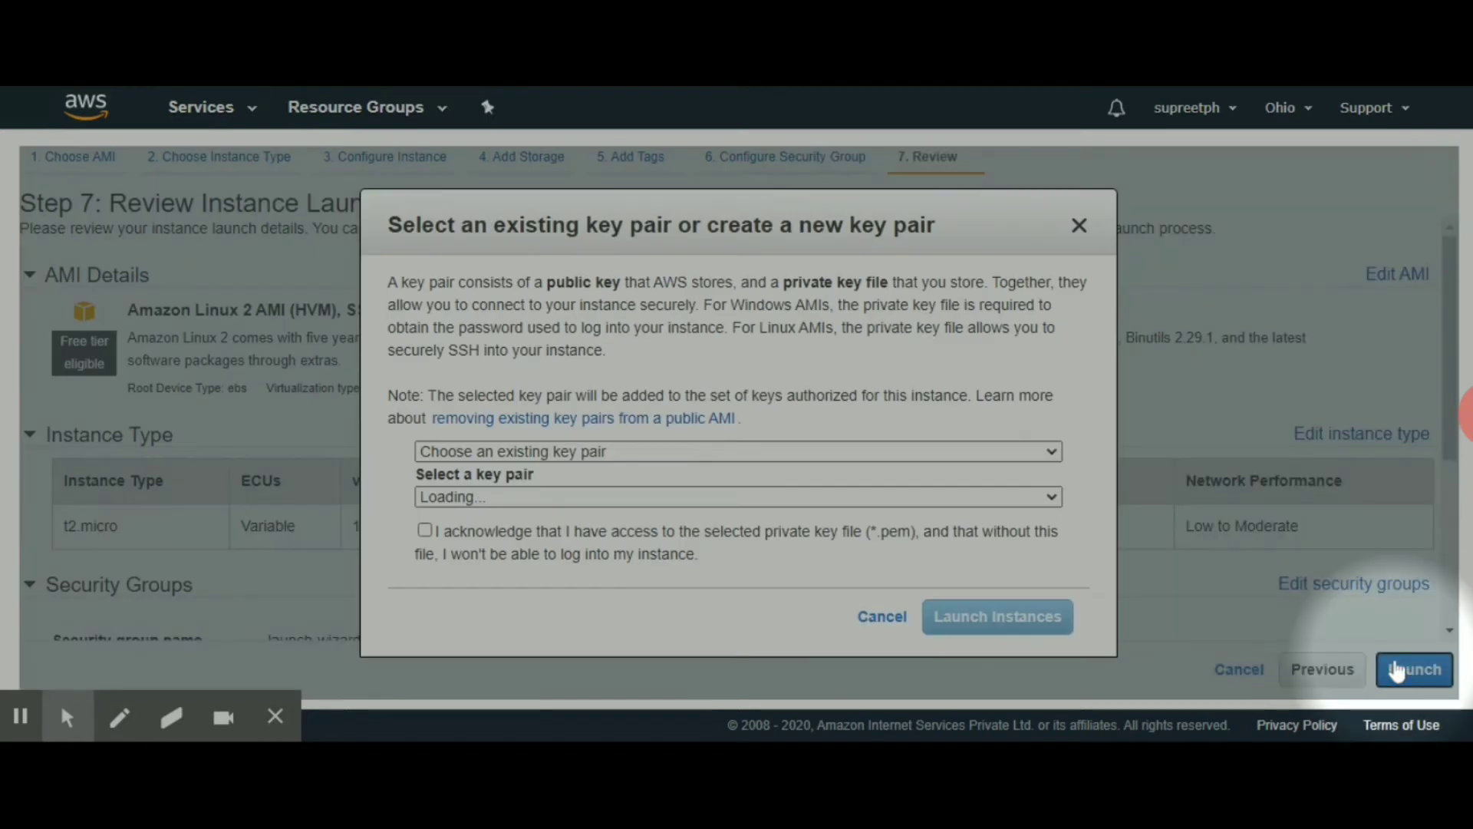
pyautogui.click(692, 462)
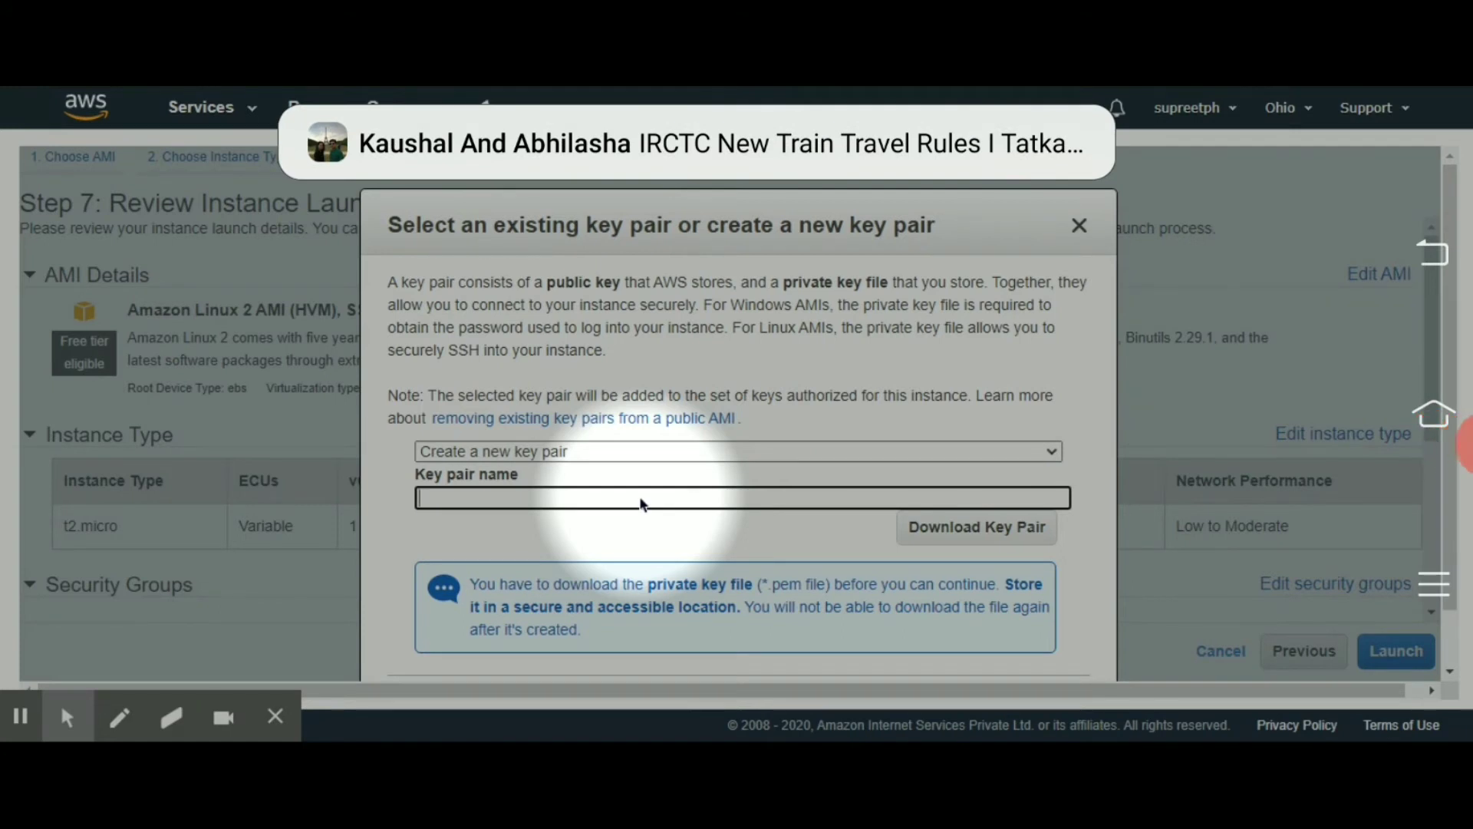
pyautogui.write('su')
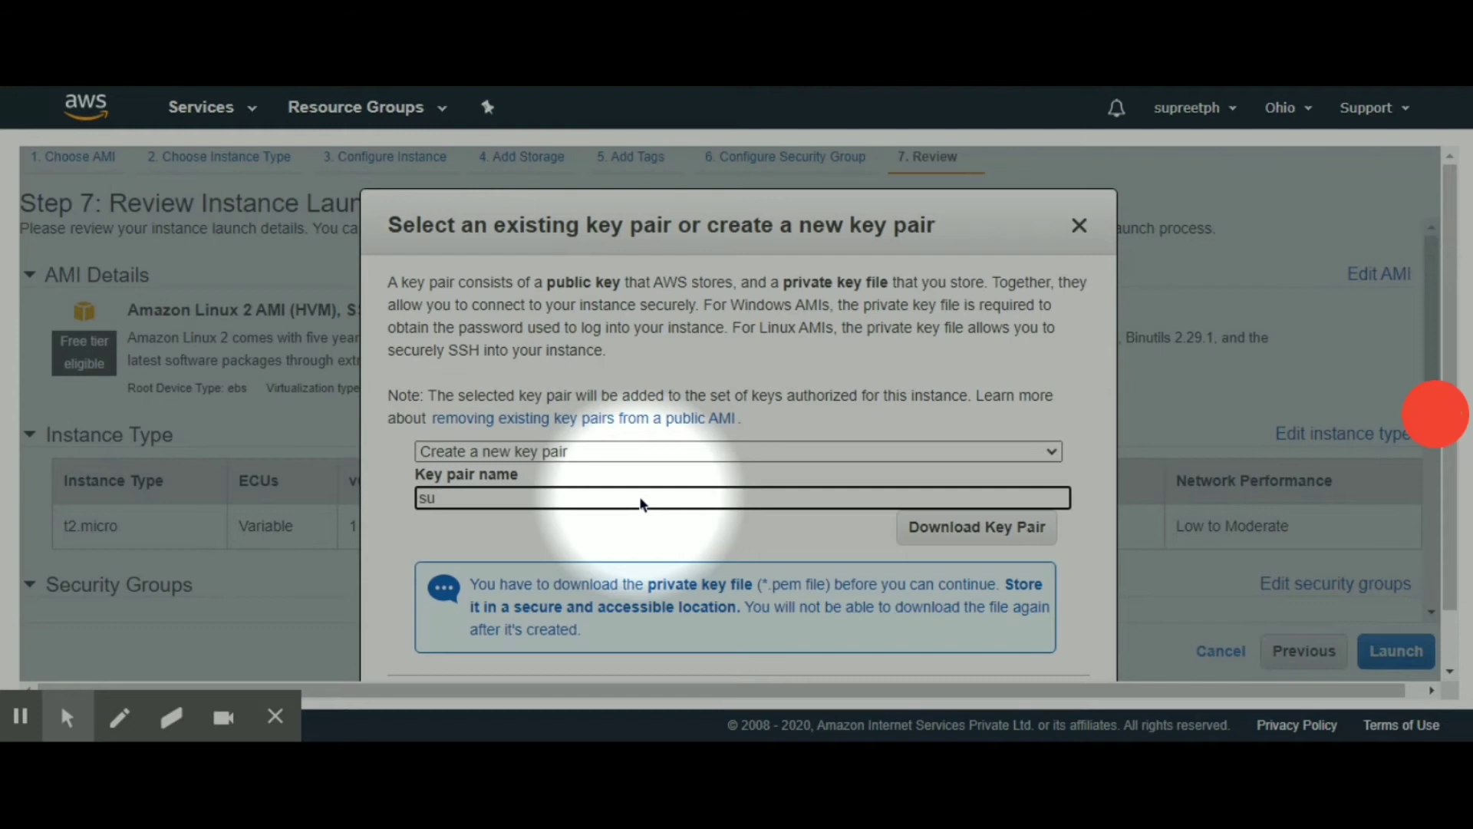
pyautogui.write('preet')
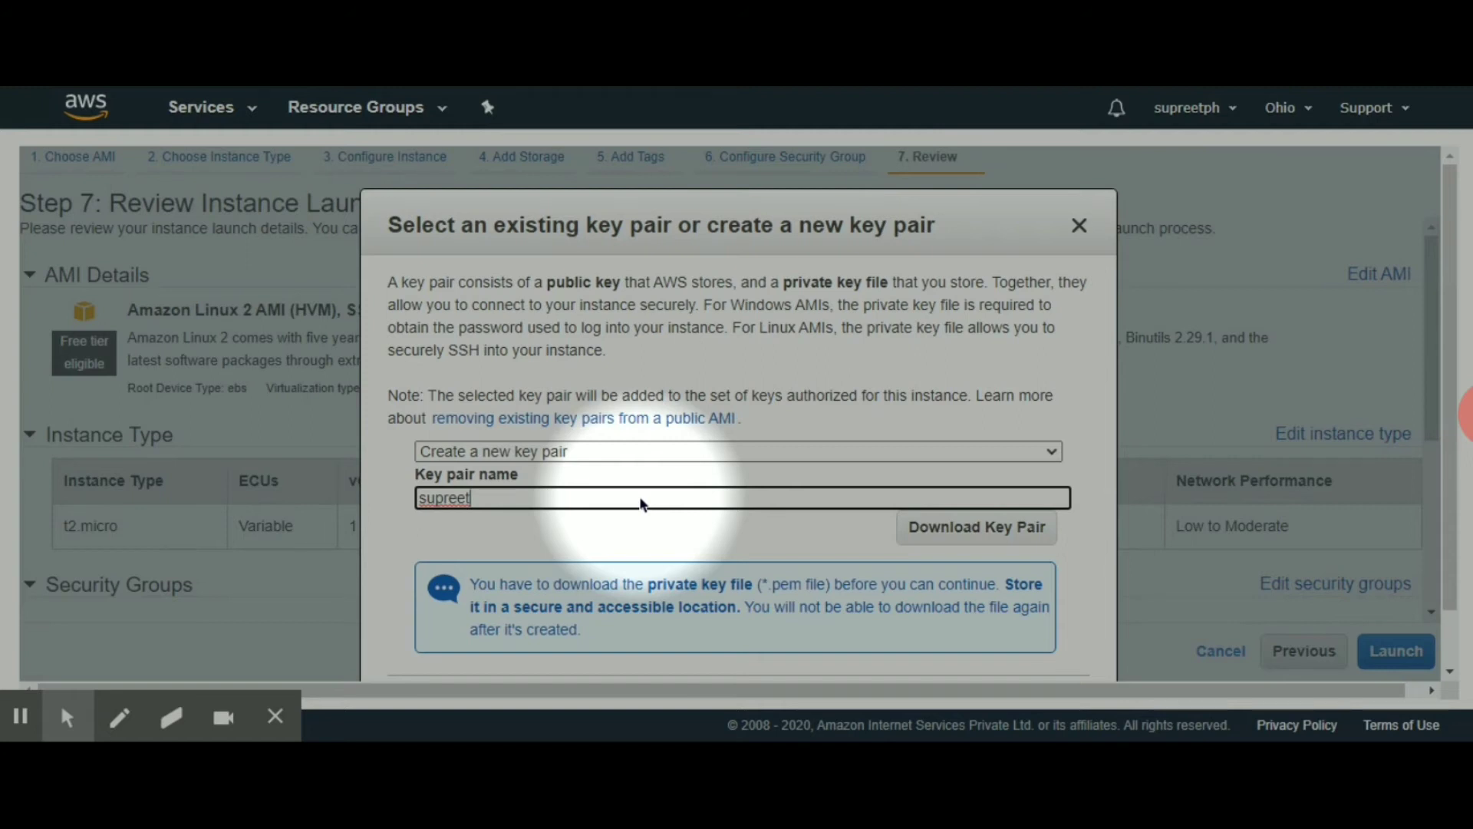
pyautogui.write('Key')
pyautogui.press('BackSpace')
pyautogui.press('BackSpace')
pyautogui.press('BackSpace')
pyautogui.write('key')
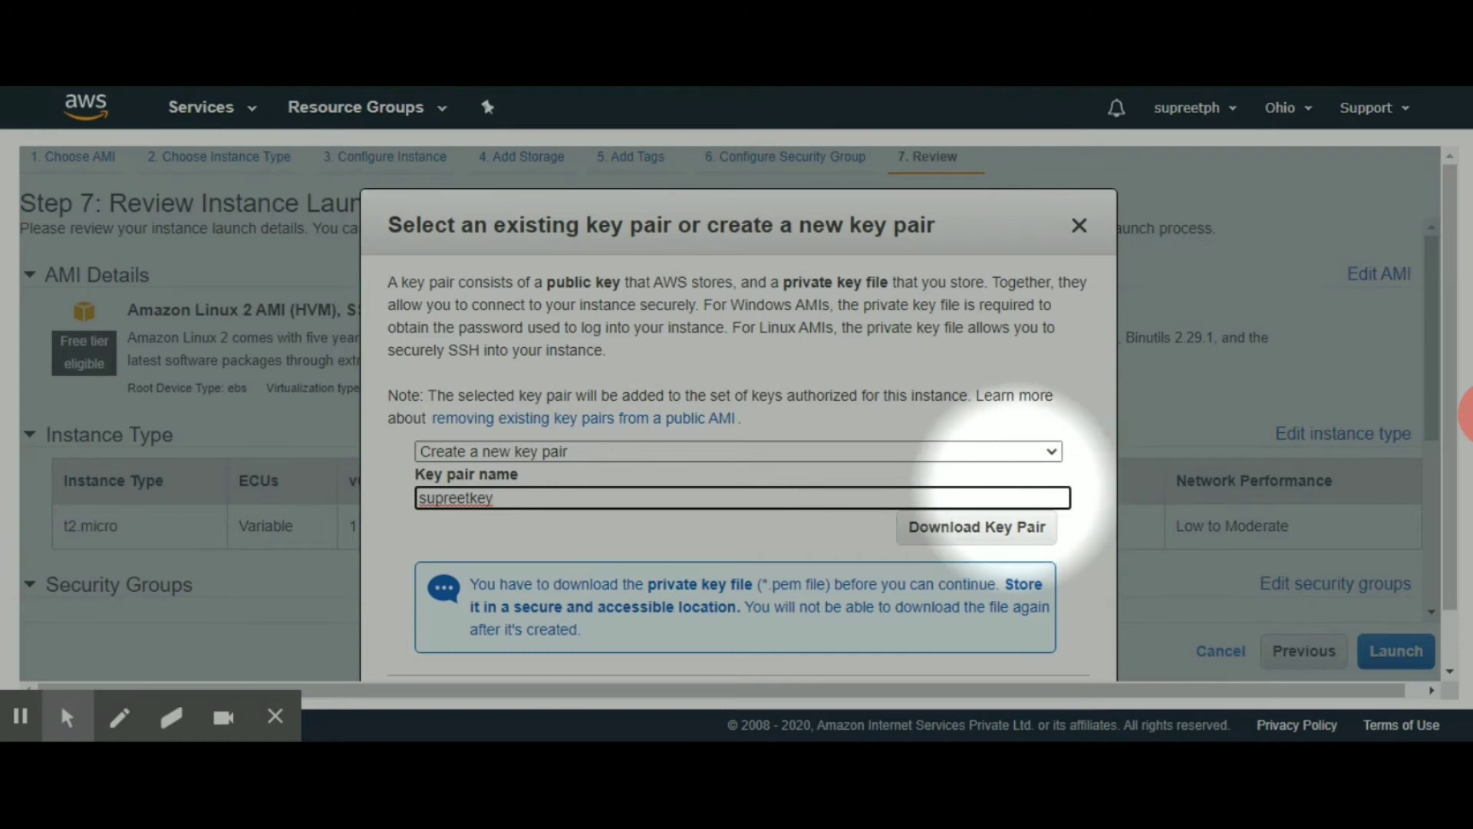
pyautogui.click(1004, 537)
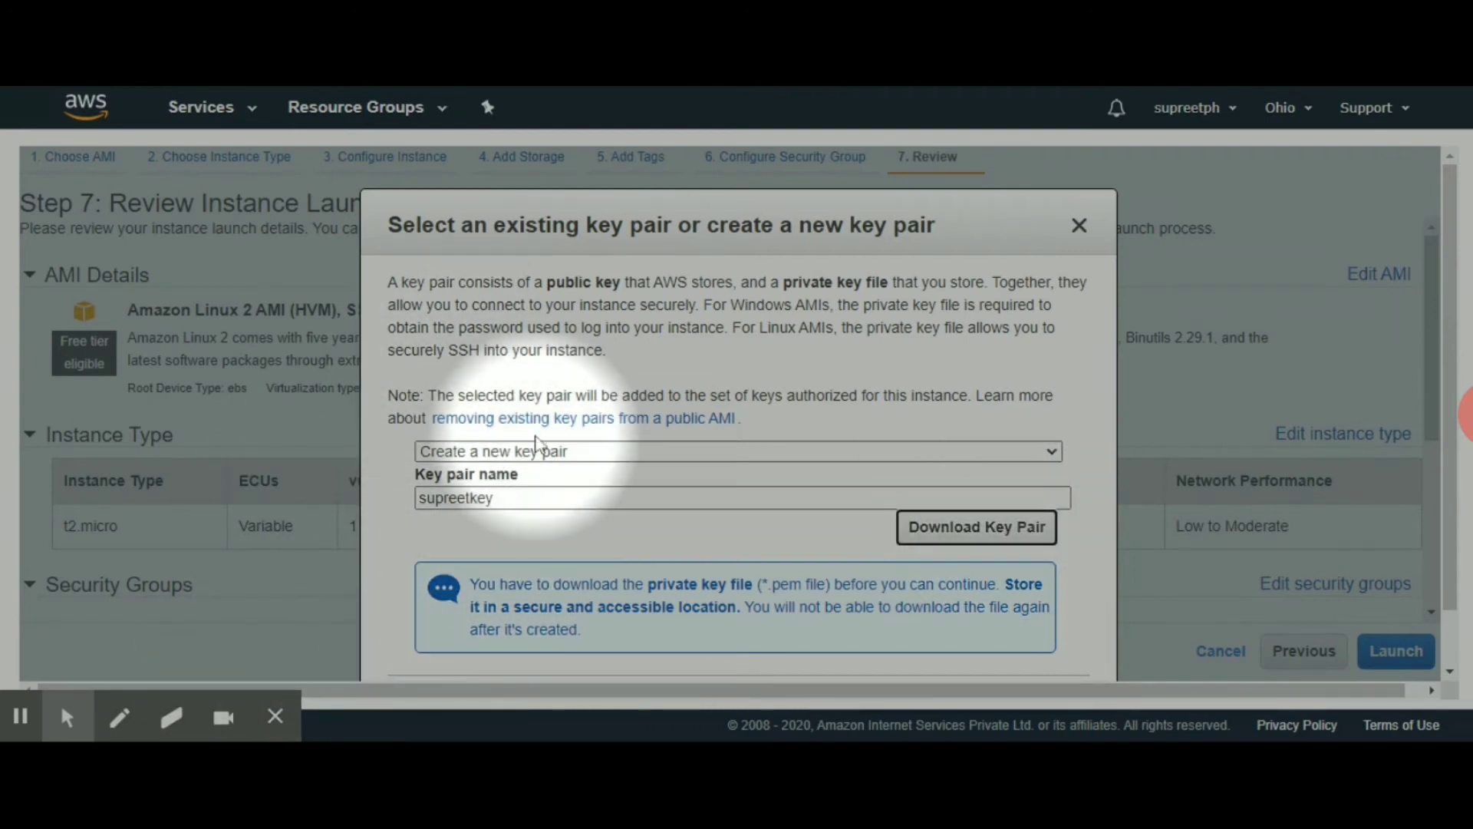
pyautogui.scroll(-1, 491, 429)
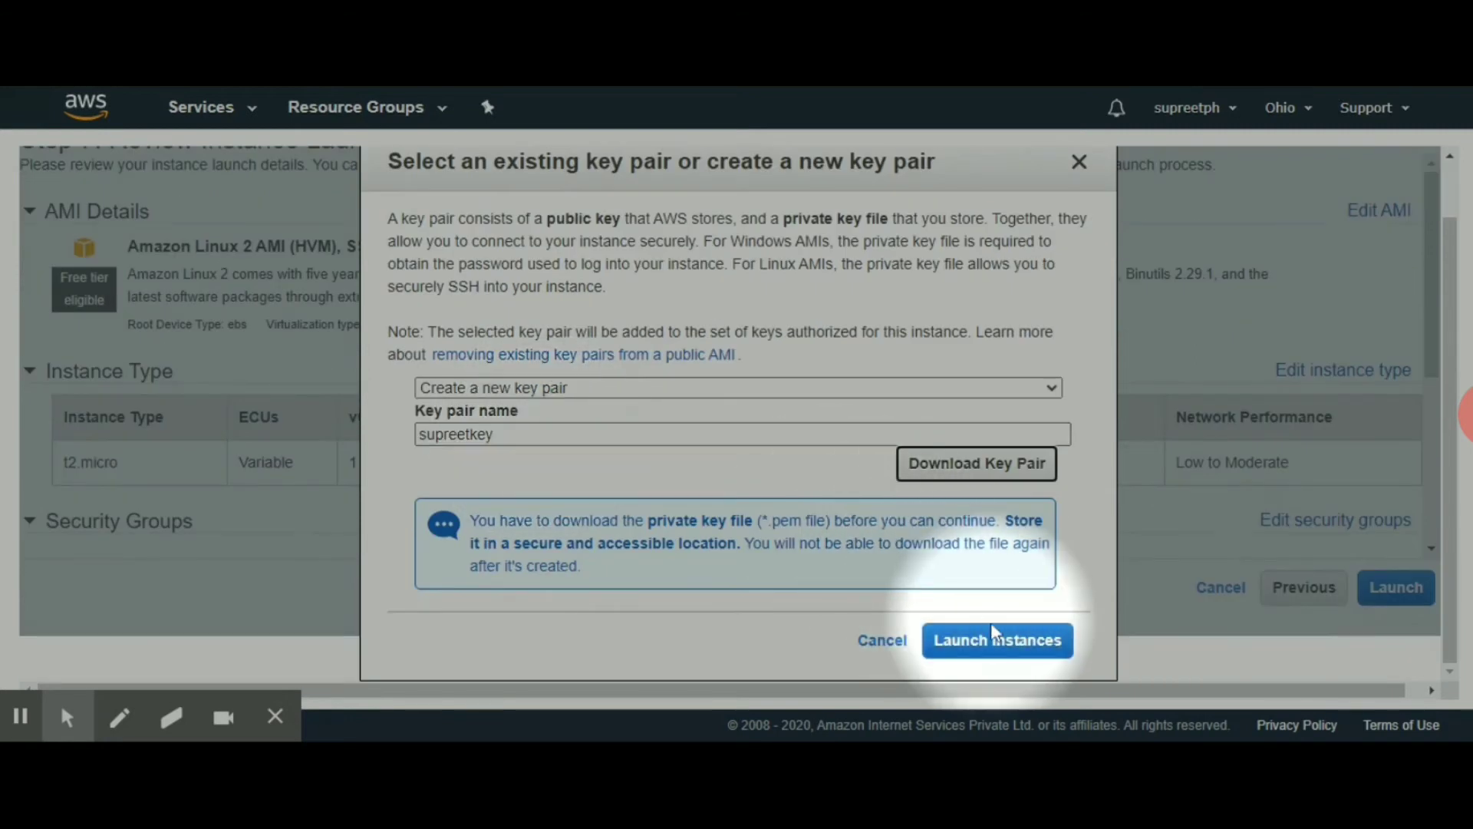
pyautogui.click(994, 641)
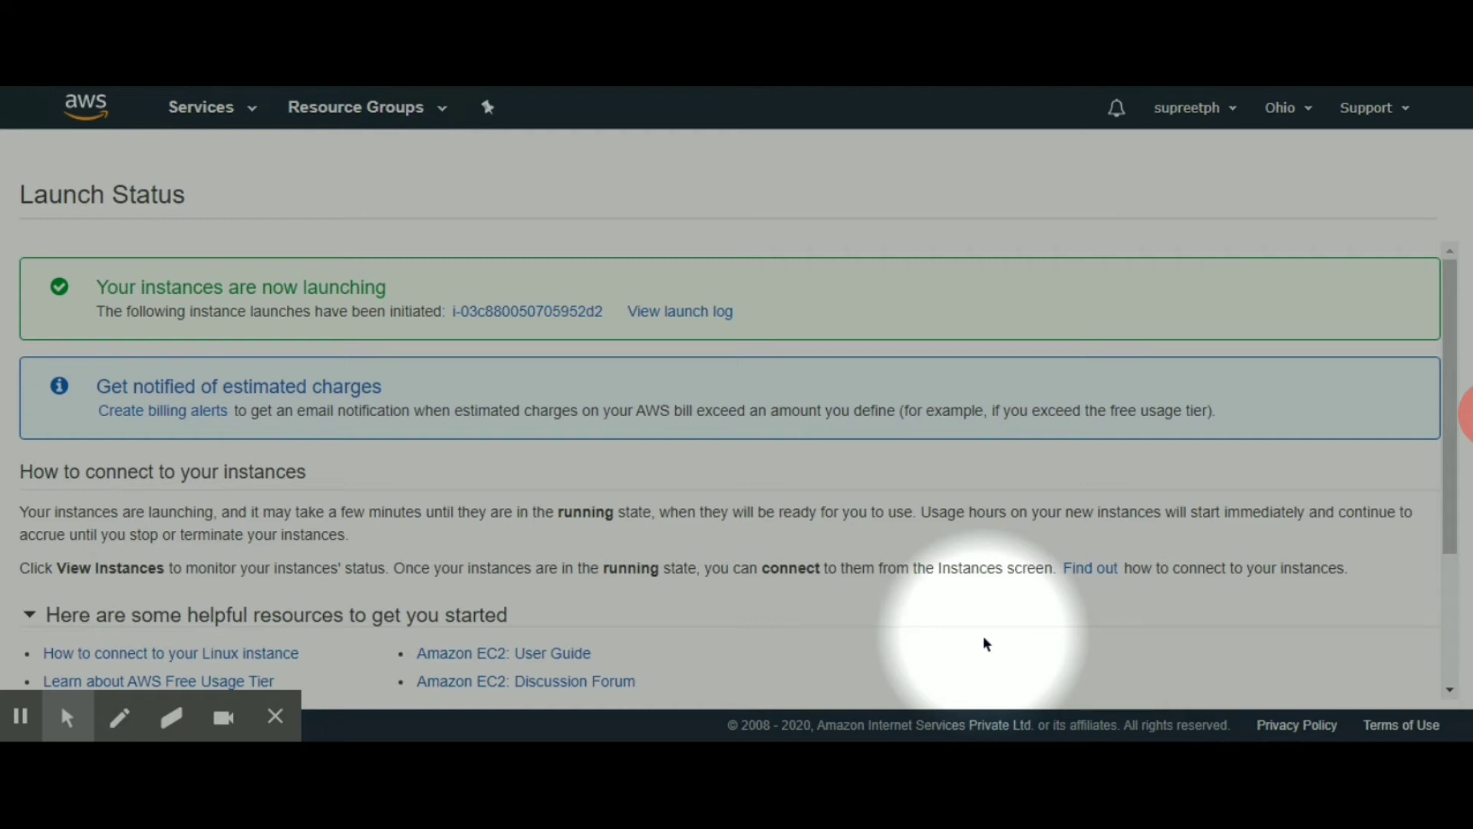
# Examine the launch log and the guidance on connecting to instances, and open the list of instances.
pyautogui.scroll(-2, 301, 530)
pyautogui.scroll(-1, 300, 529)
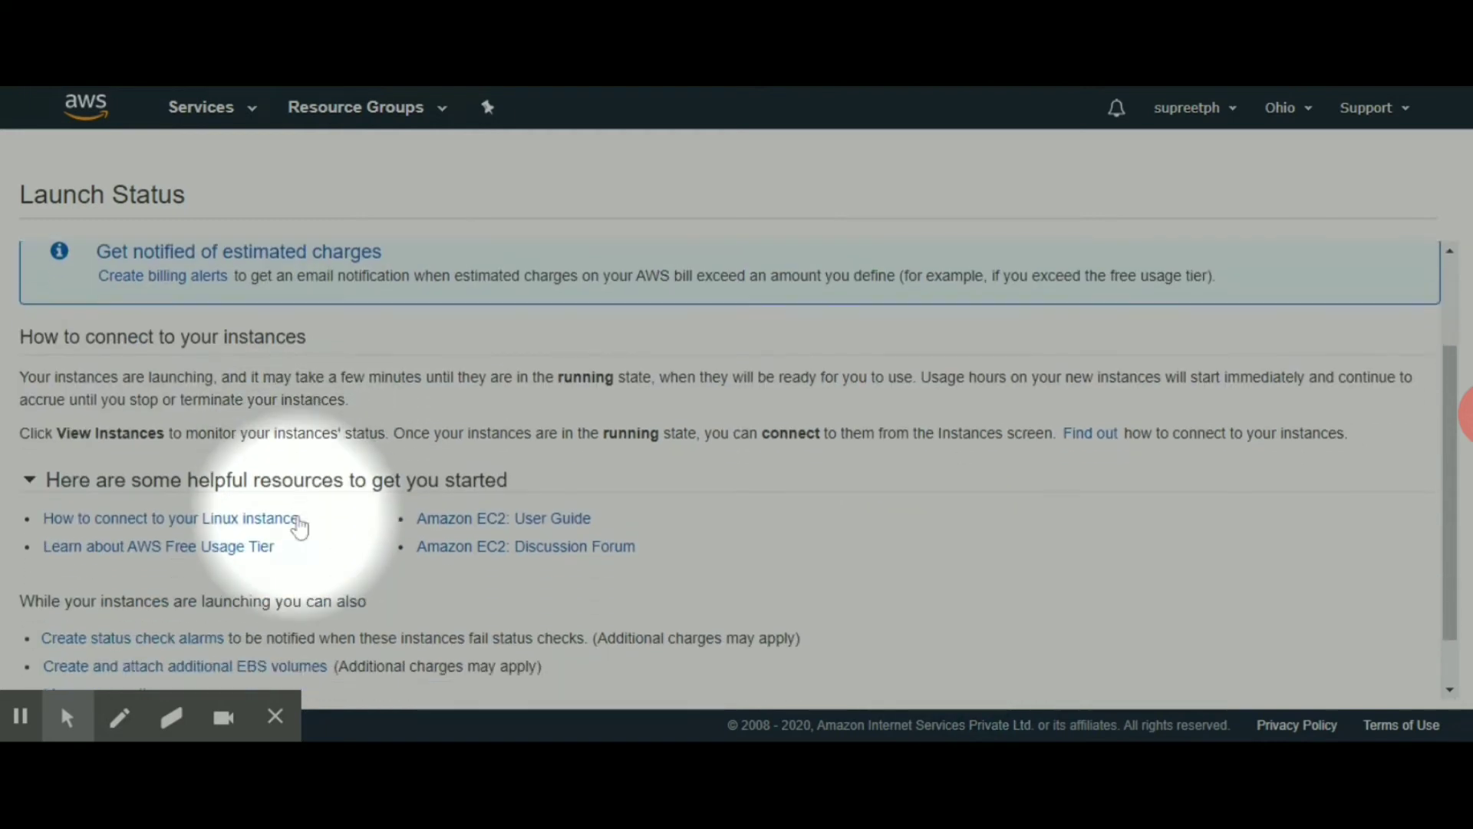
pyautogui.scroll(2, 389, 514)
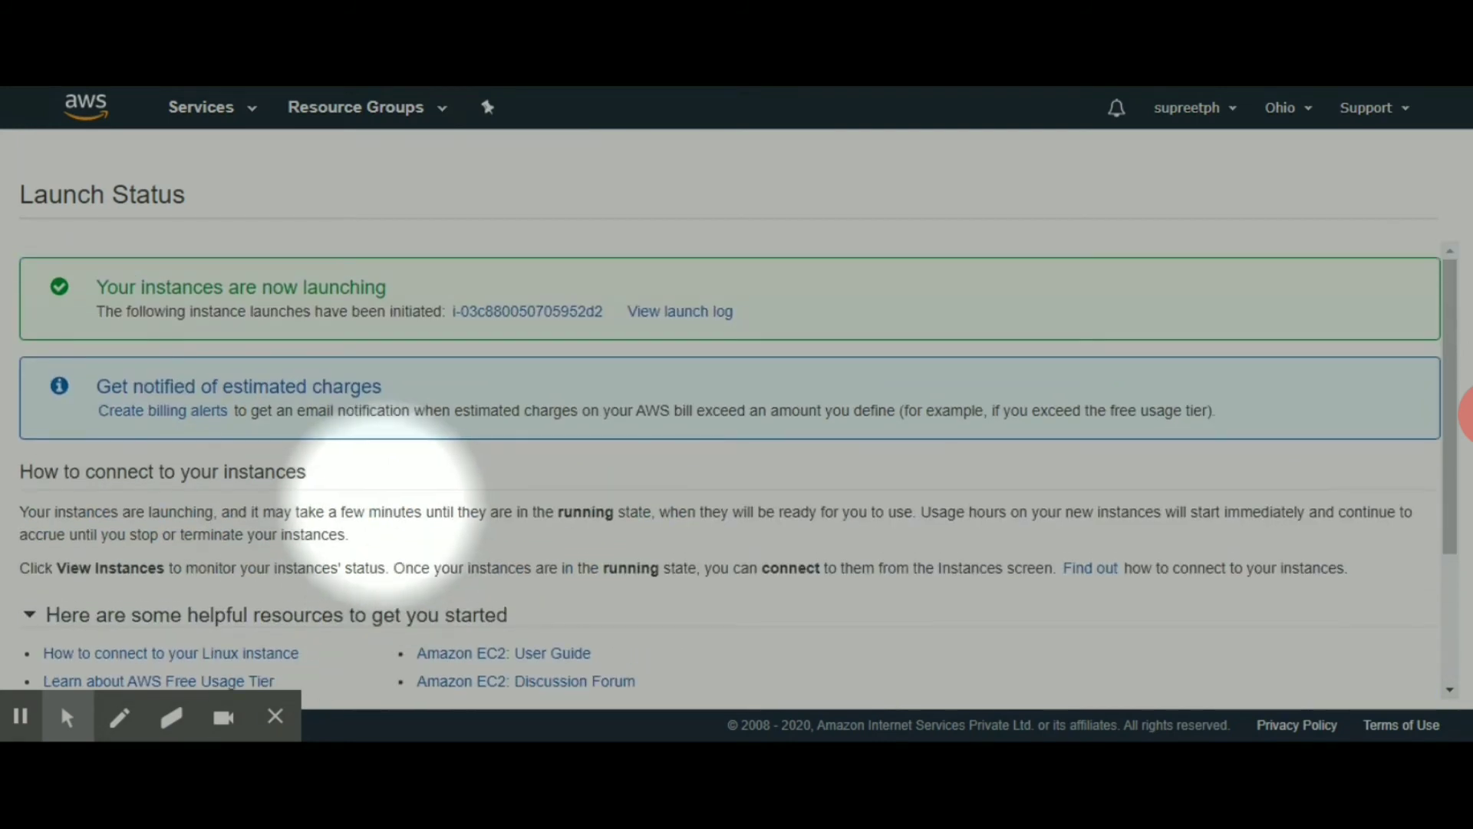
pyautogui.click(679, 314)
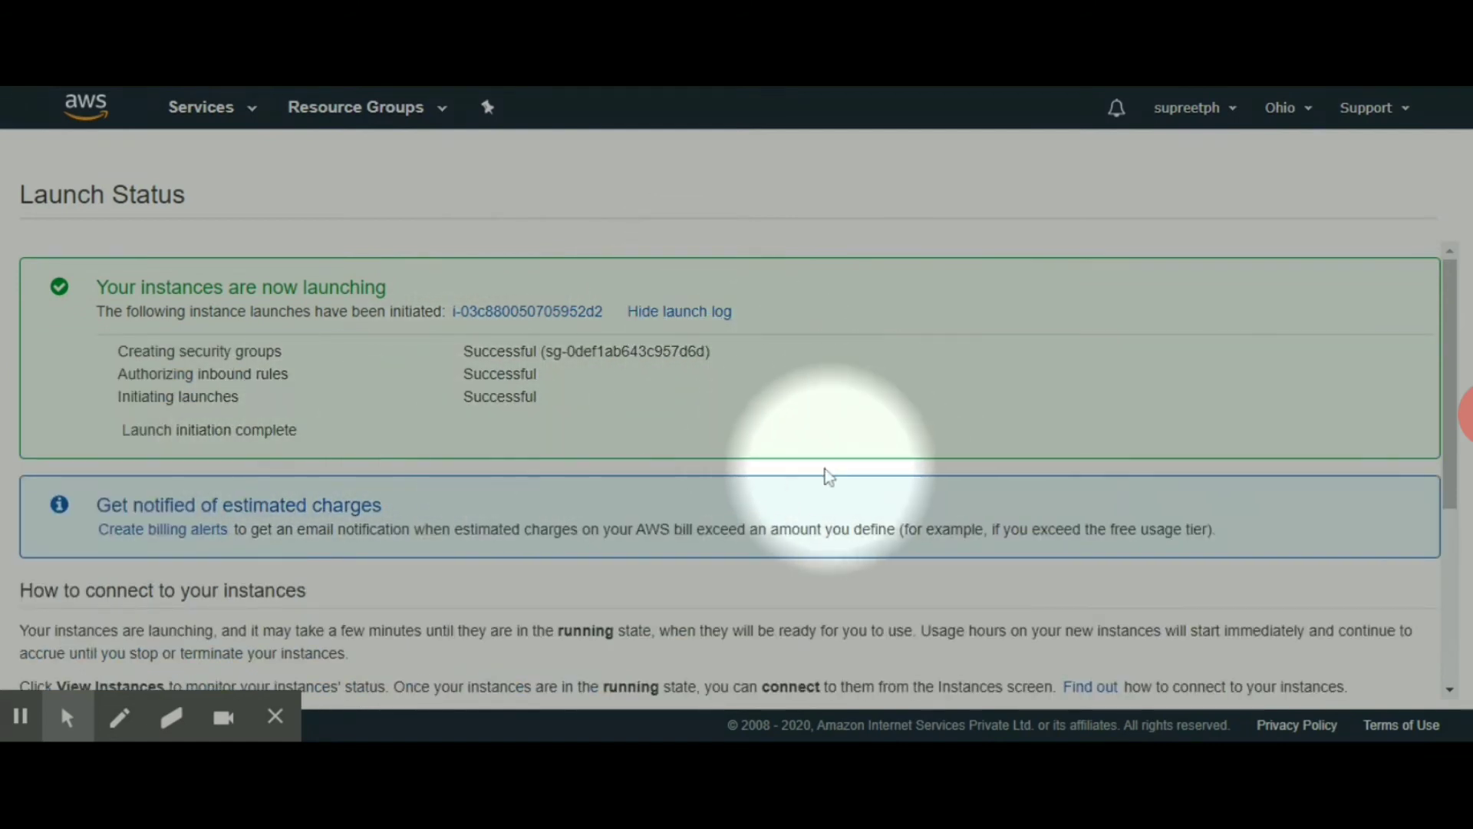
pyautogui.scroll(-1, 805, 472)
pyautogui.scroll(-1, 809, 473)
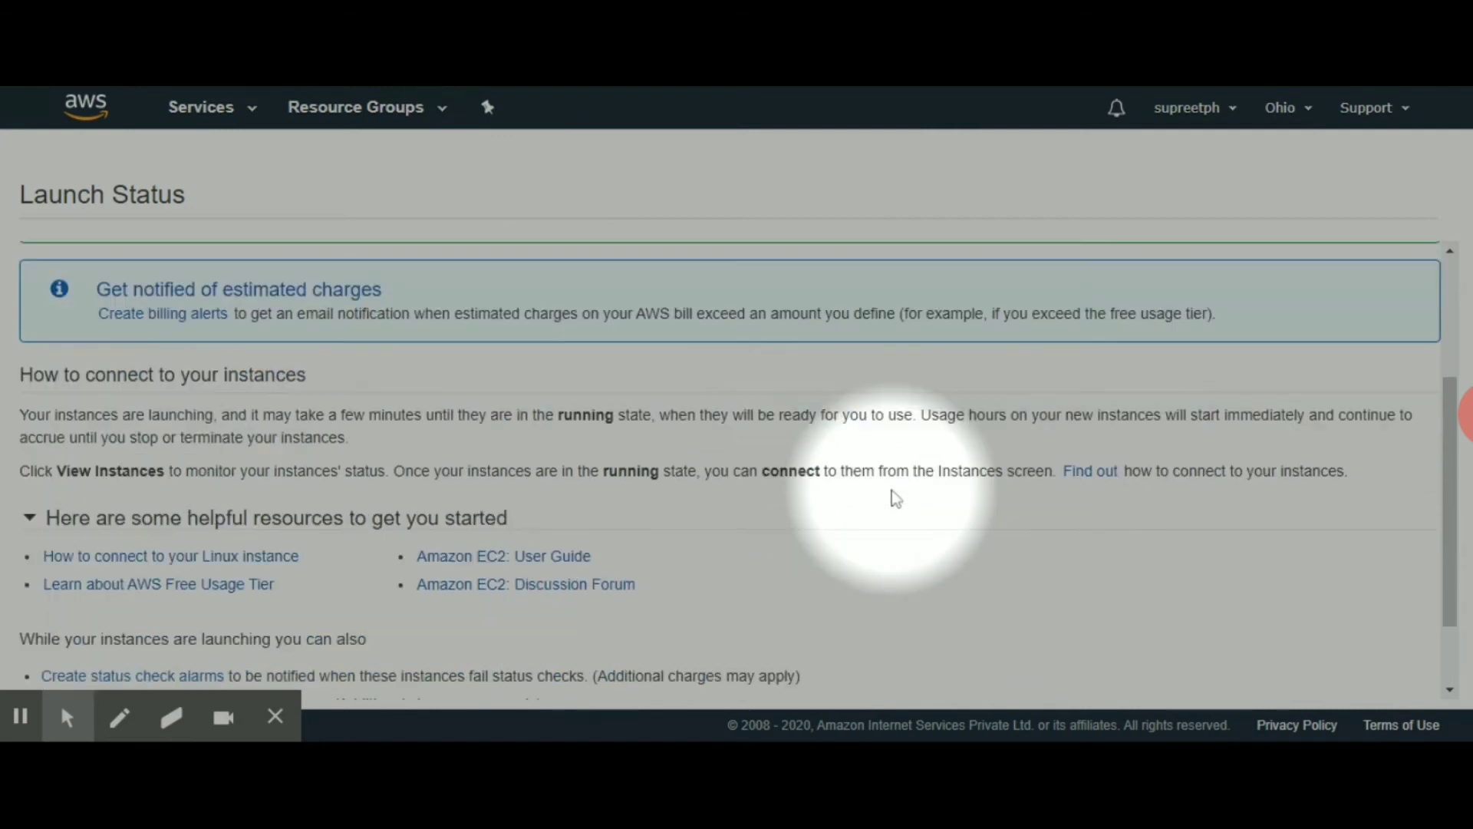
pyautogui.scroll(-1, 1020, 509)
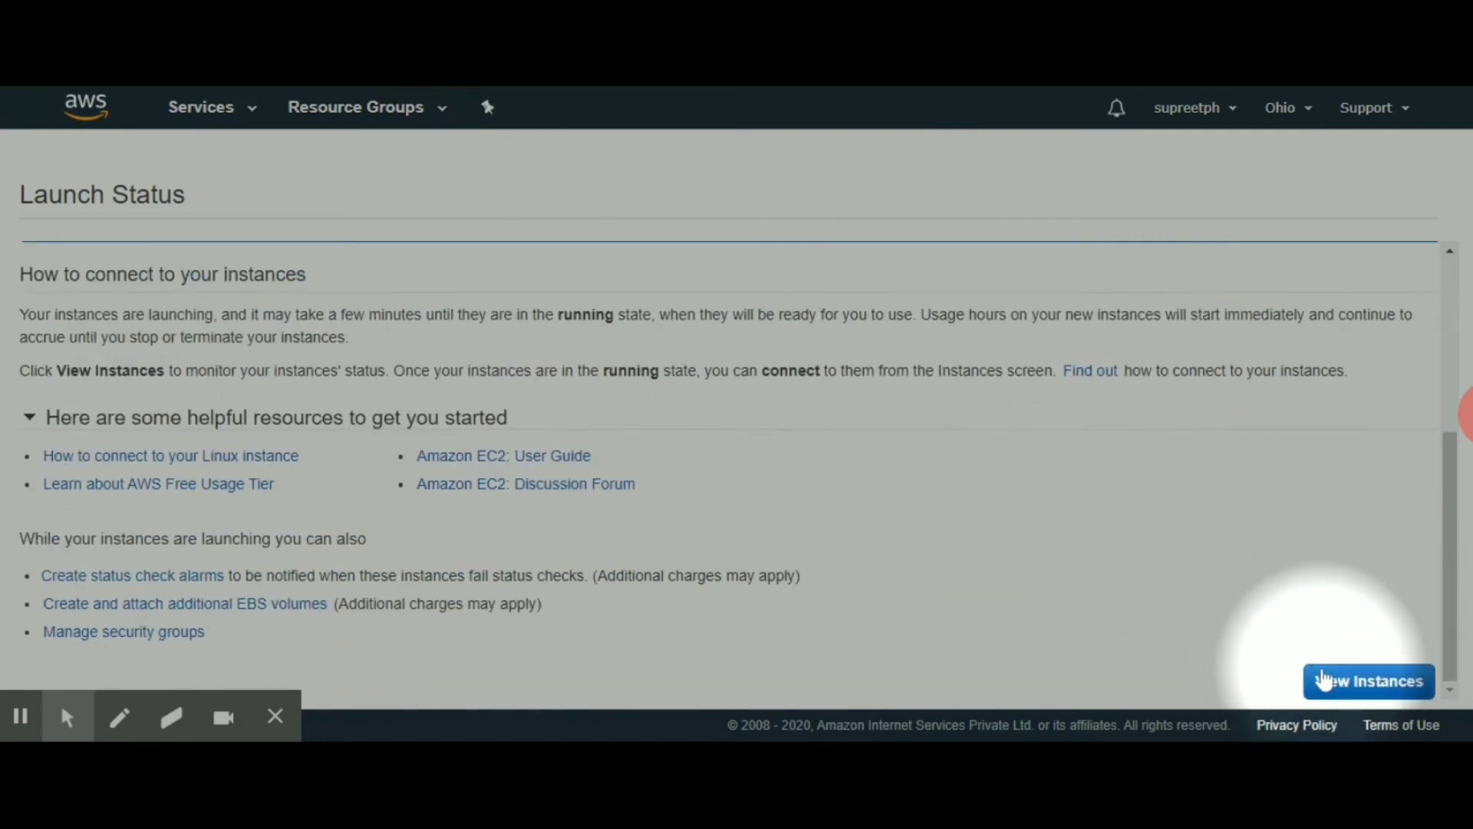
pyautogui.click(1334, 681)
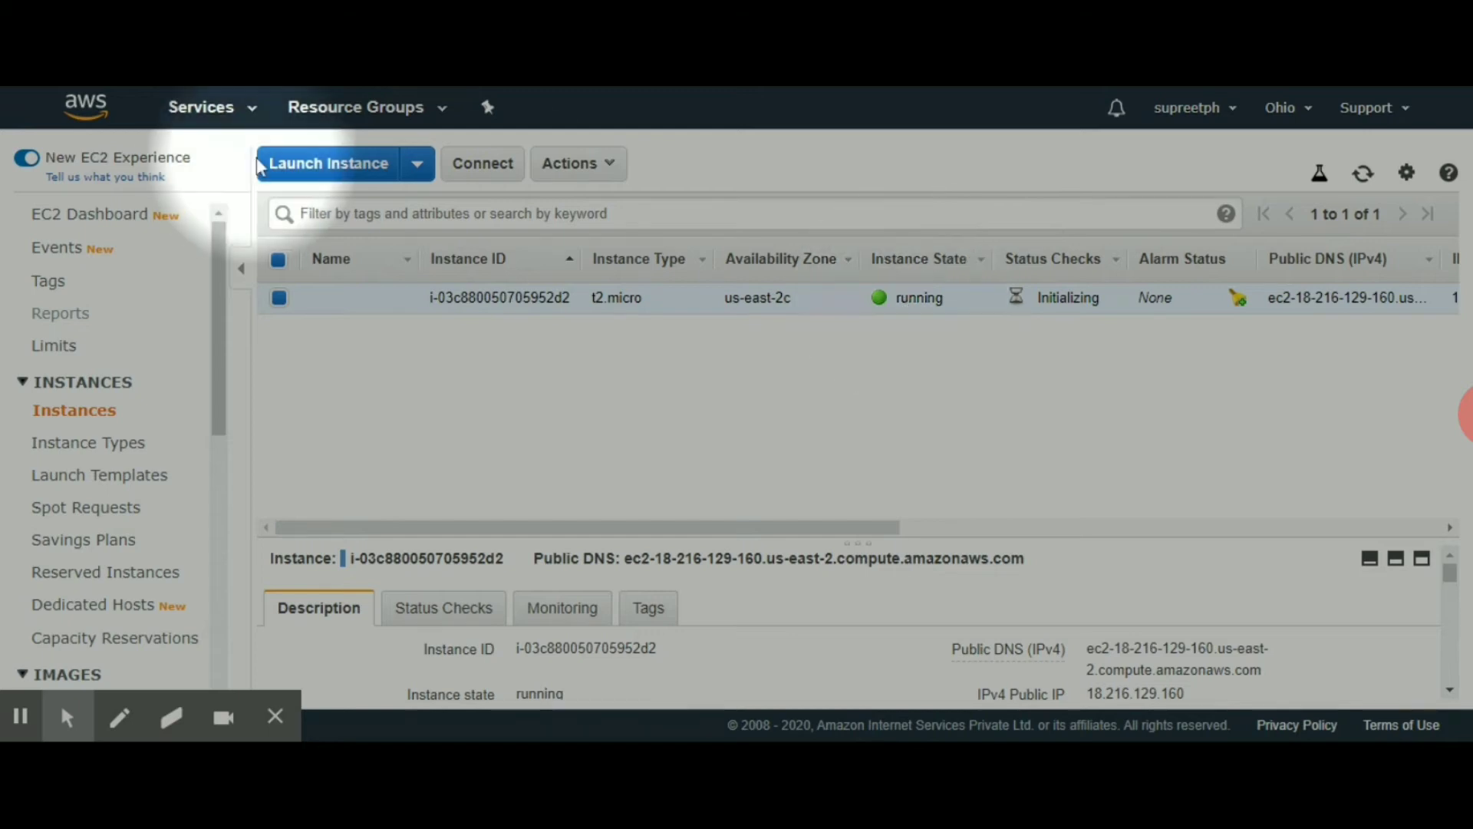
pyautogui.click(417, 167)
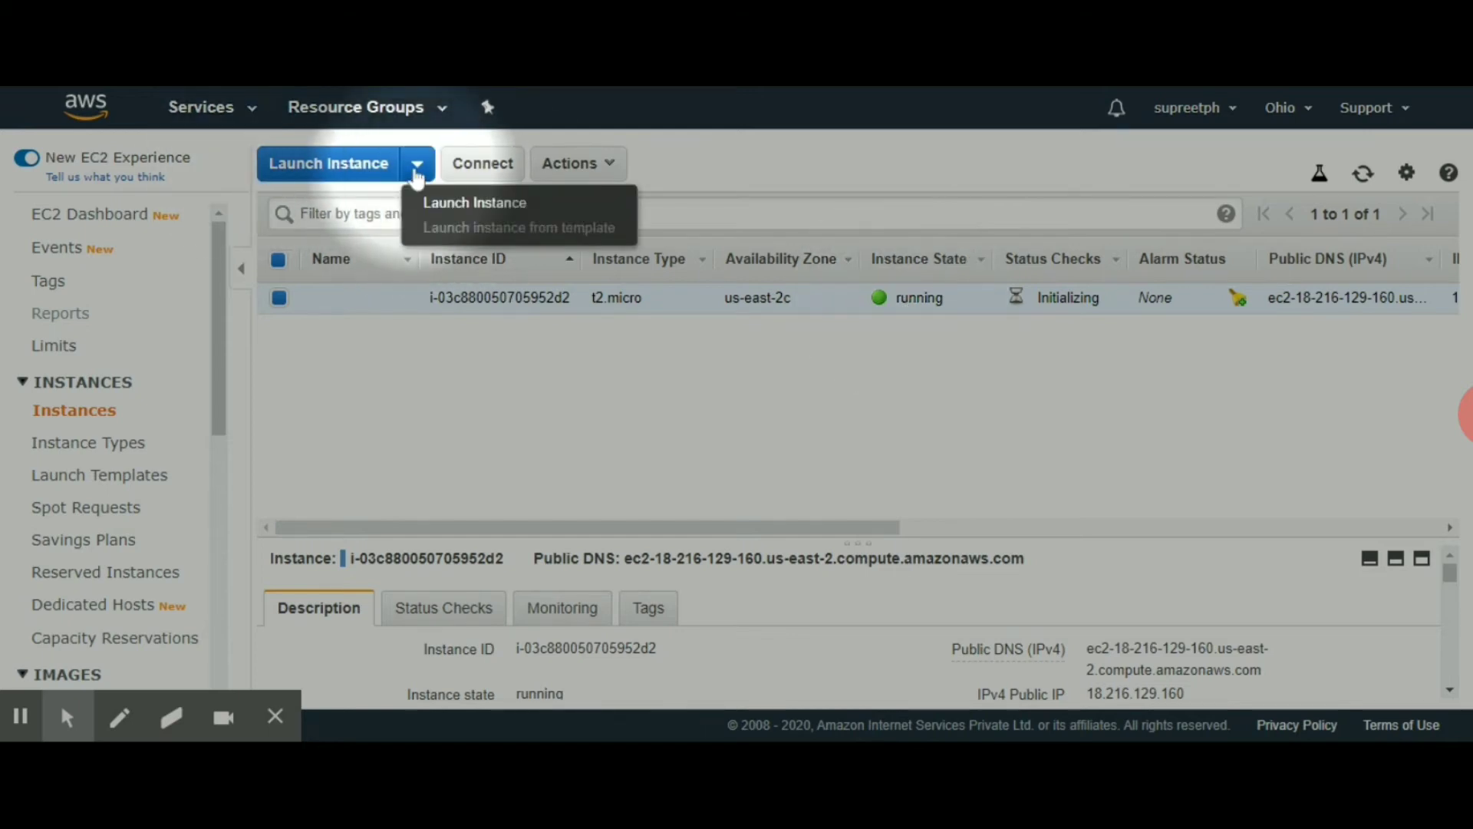
pyautogui.click(588, 174)
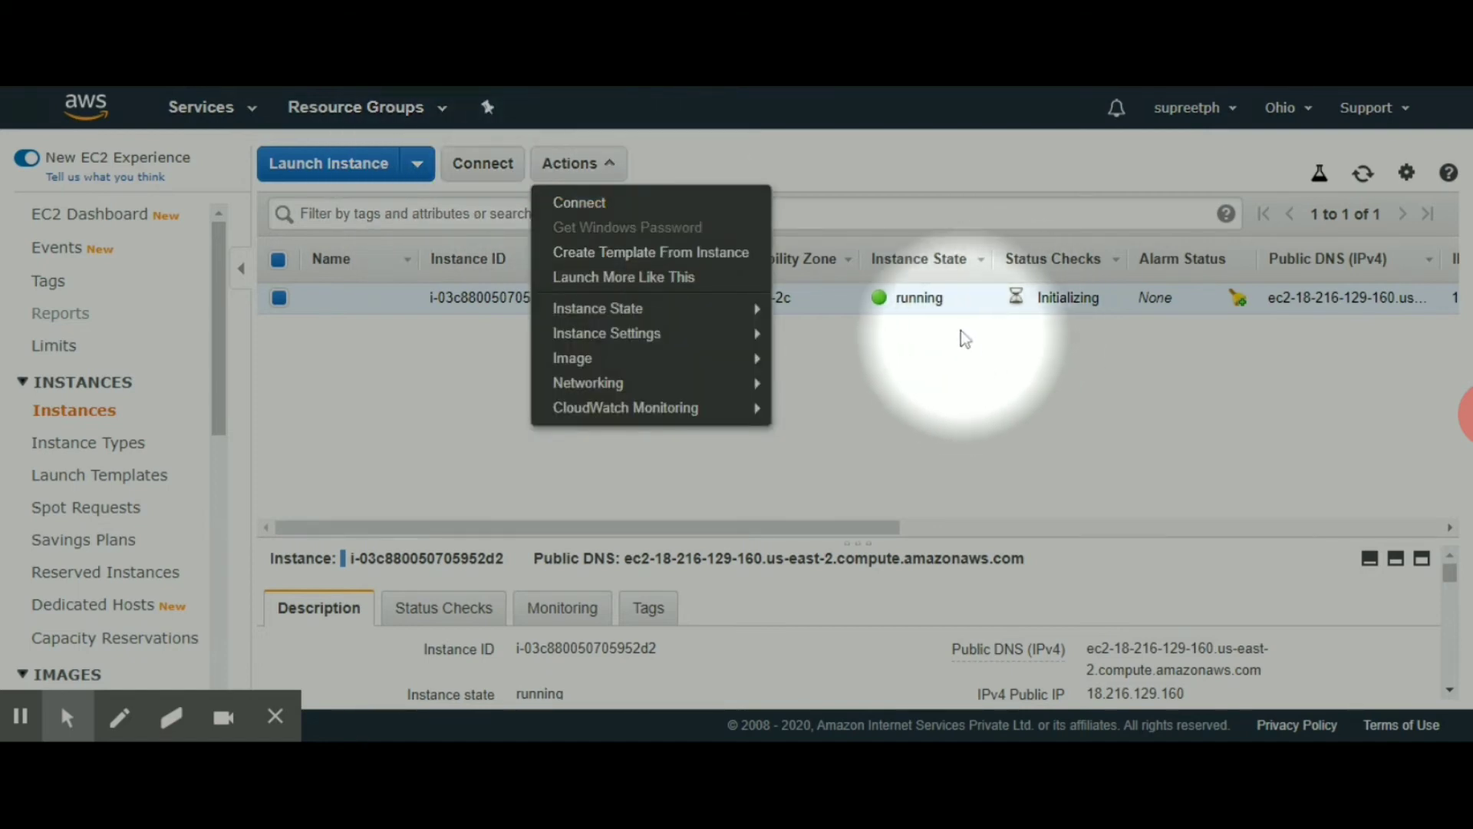
# Connect to the t2.micro instance through browser-based EC2 Instance Connect with the user name ec2-user.
pyautogui.click(484, 164)
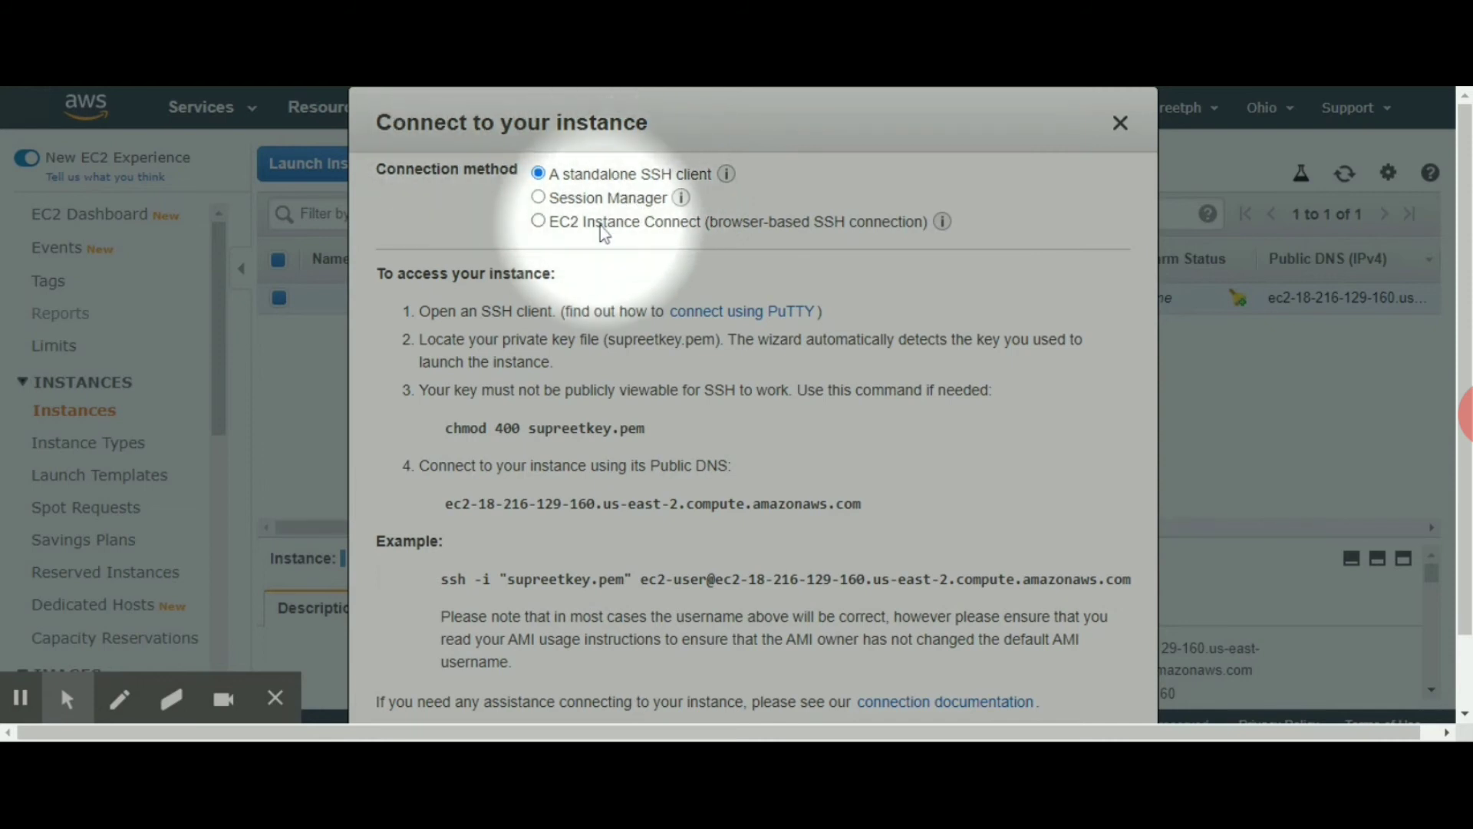
pyautogui.click(540, 222)
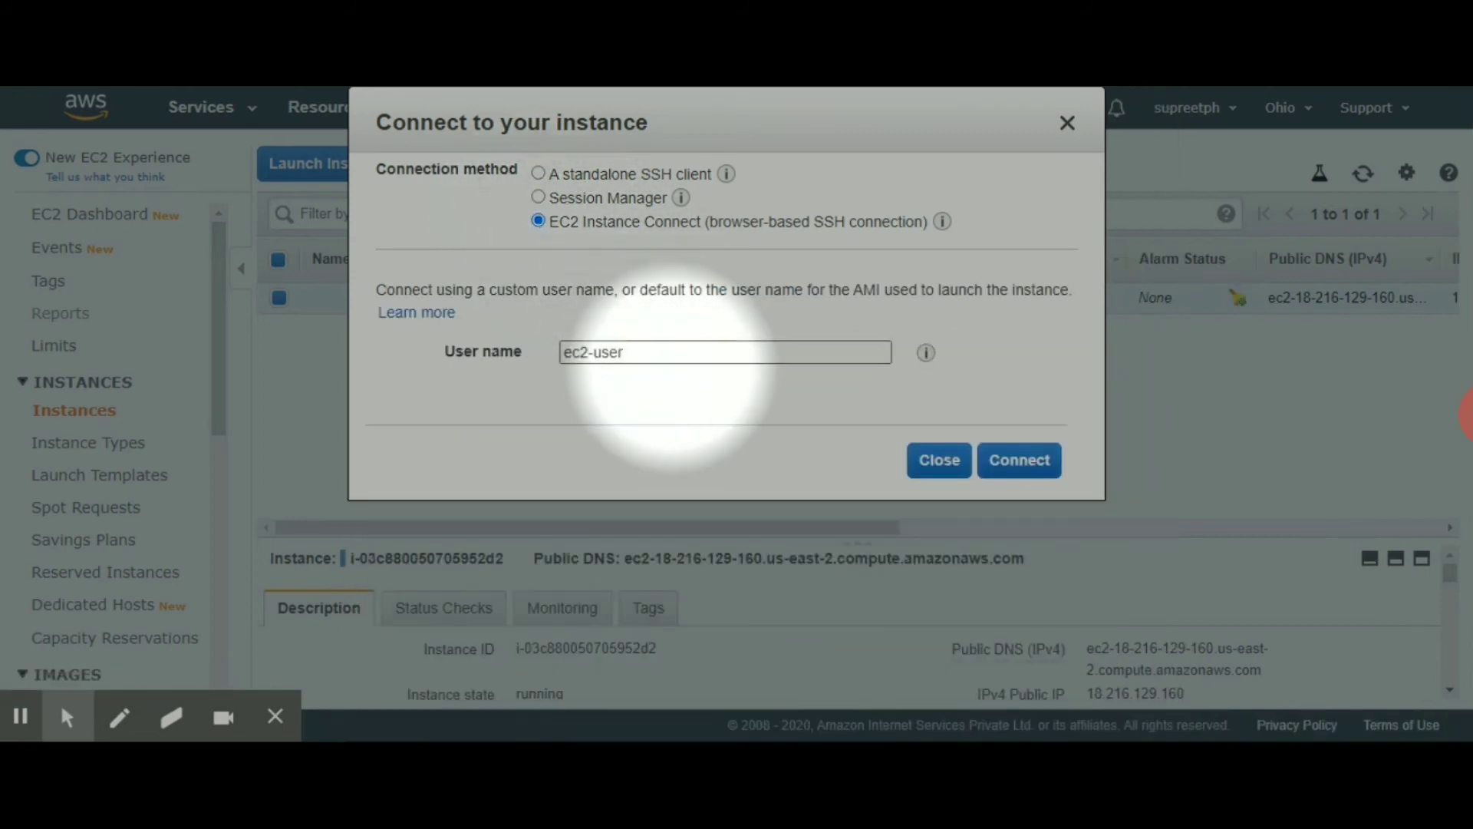
pyautogui.click(1022, 464)
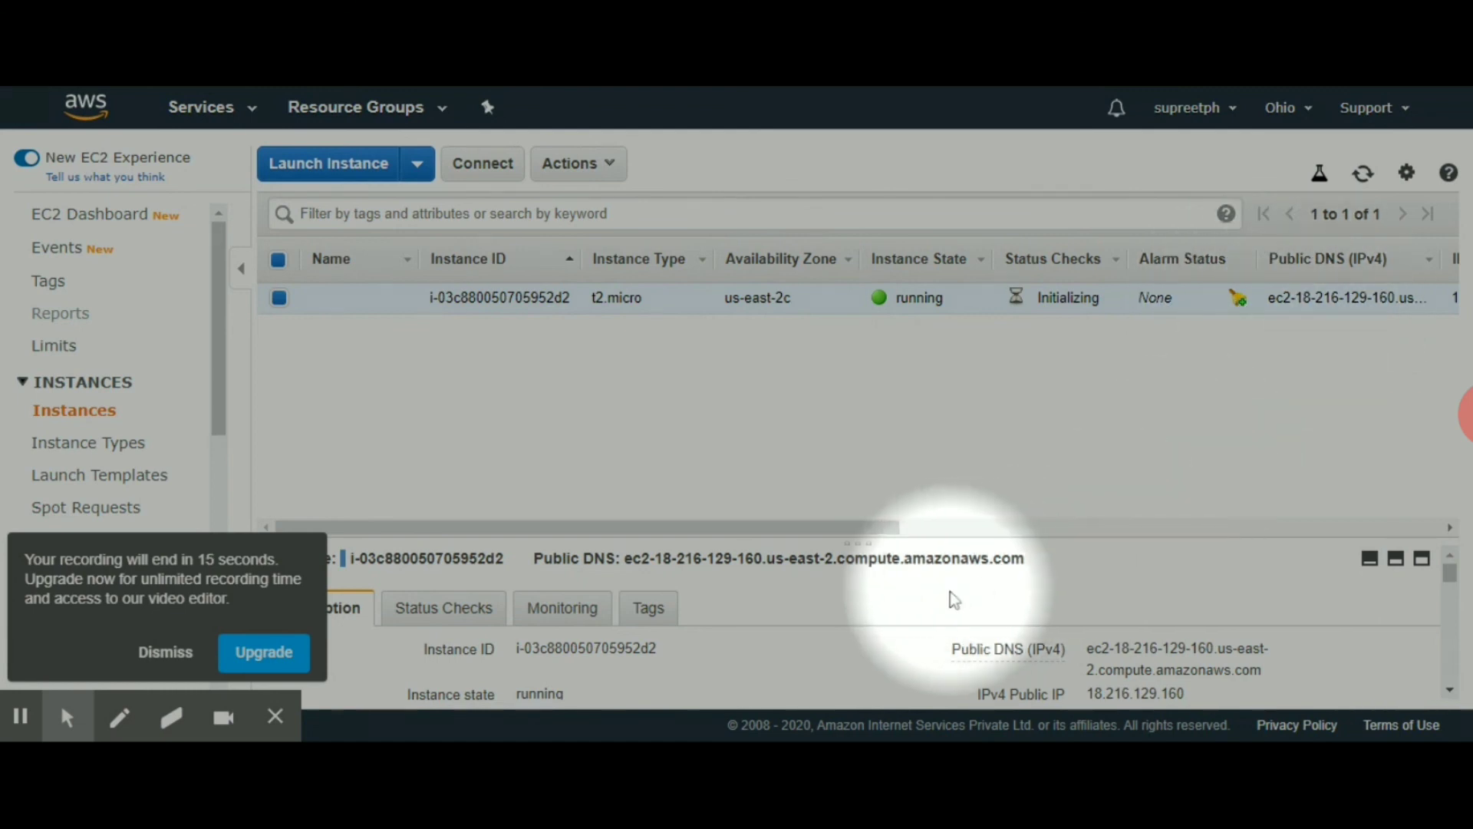
# Examine the instance's public DNS, public IP, key name, monitoring and launch time columns in the instances table.
pyautogui.moveTo(838, 528); pyautogui.dragTo(1088, 527)
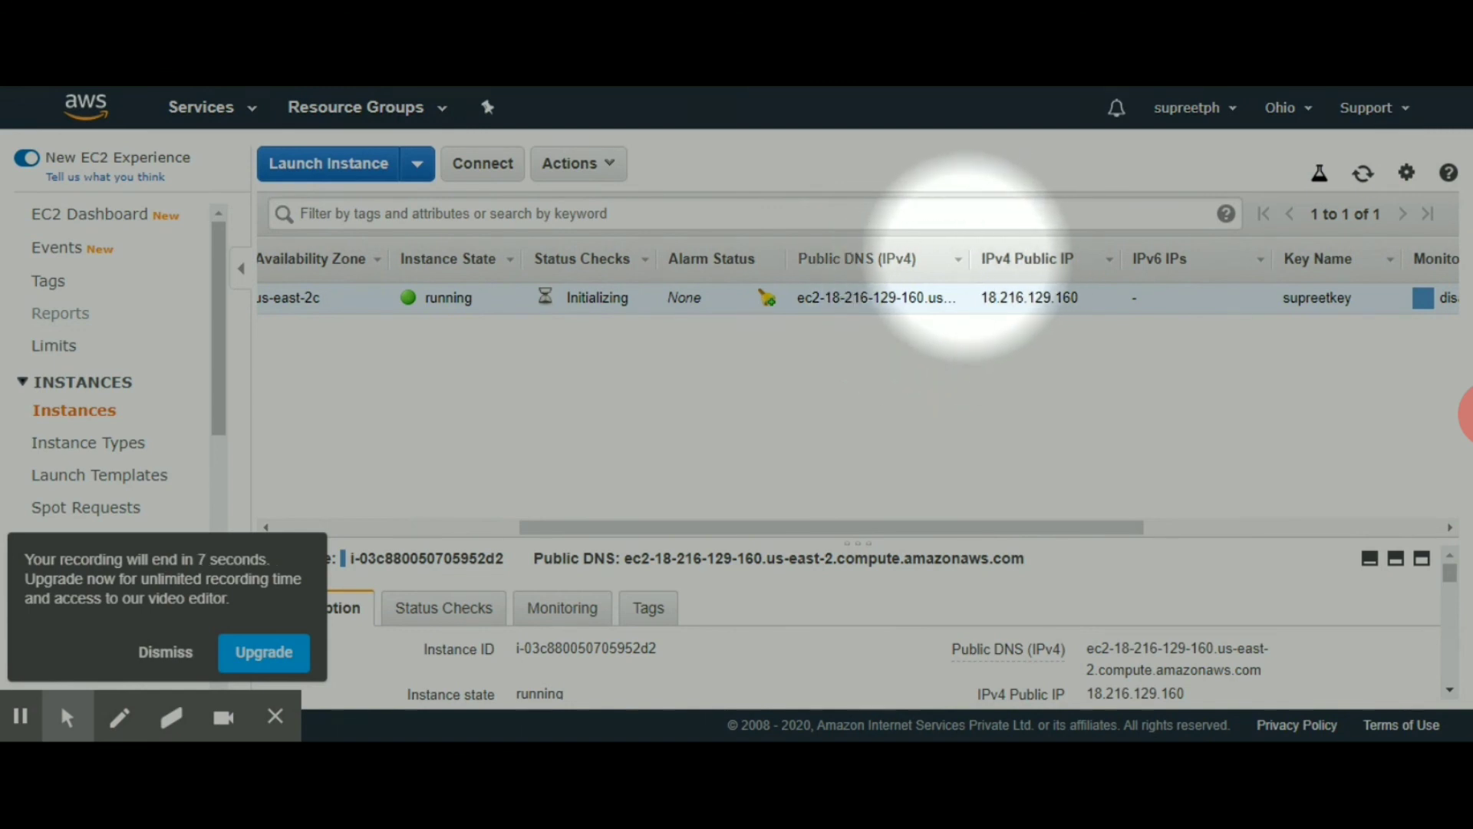
pyautogui.moveTo(966, 257); pyautogui.dragTo(970, 257)
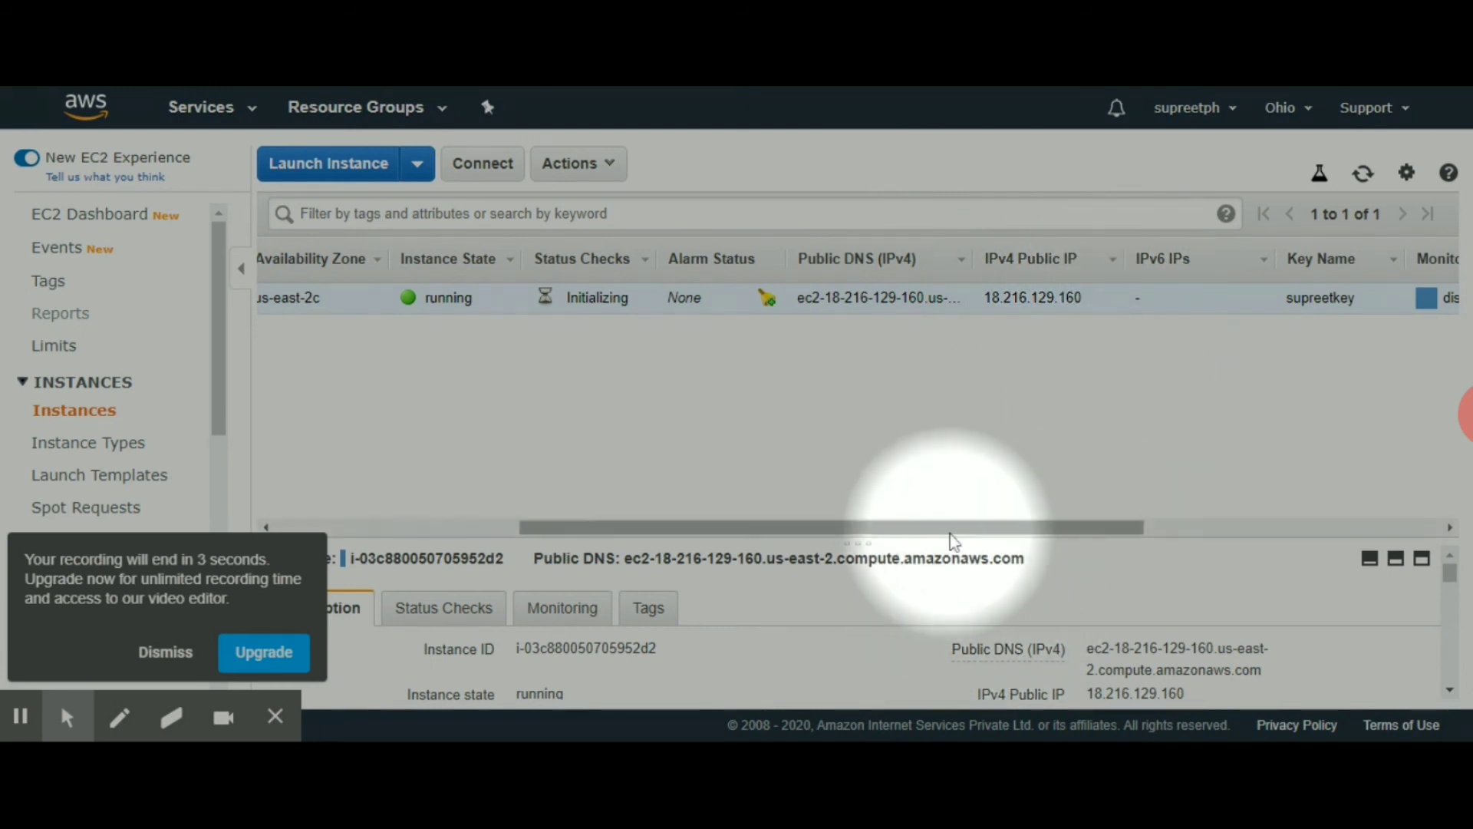
pyautogui.moveTo(950, 535); pyautogui.dragTo(1088, 537)
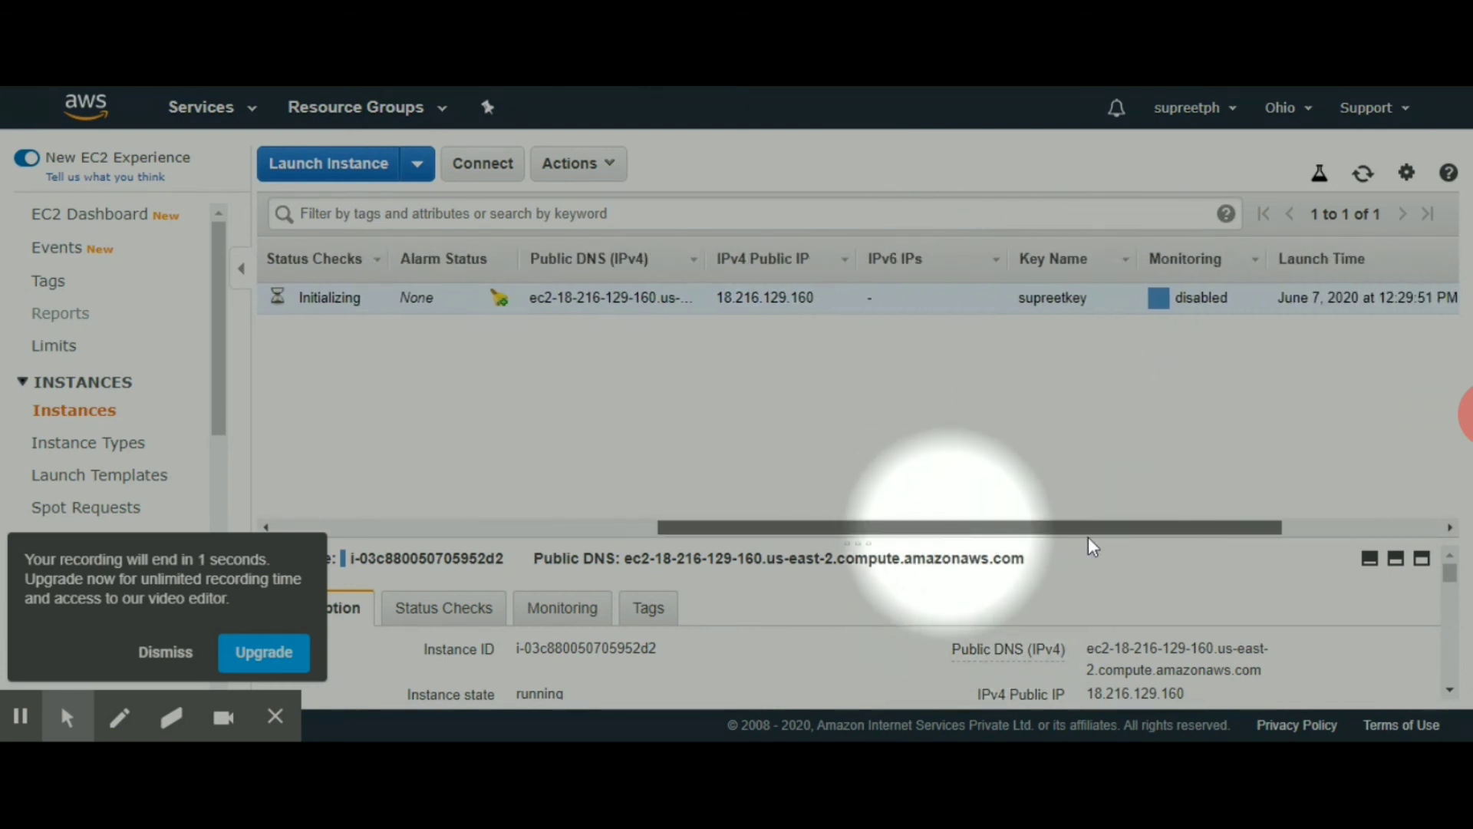